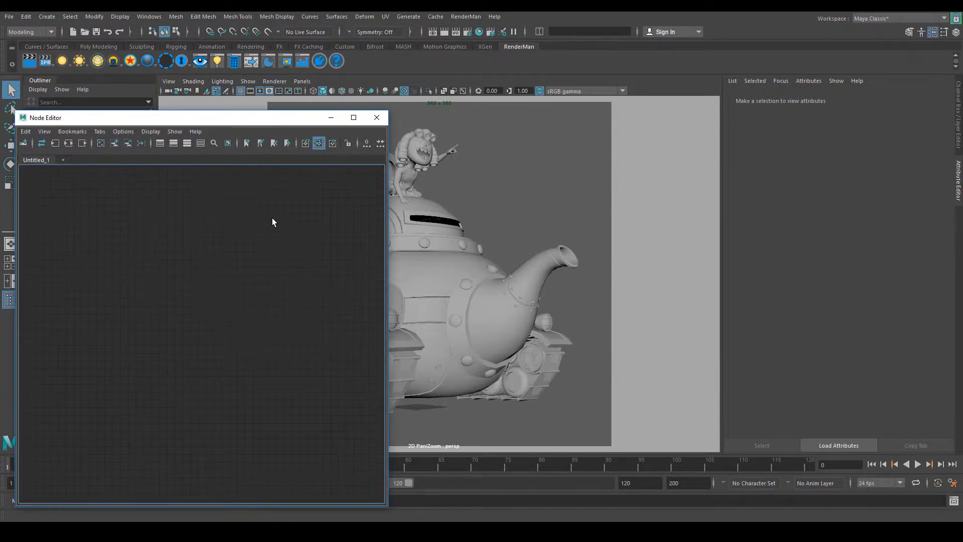
Create a PxrConstant shader node in the Node Editor.
key("Tab")
type("pxrcon")
key("Return")
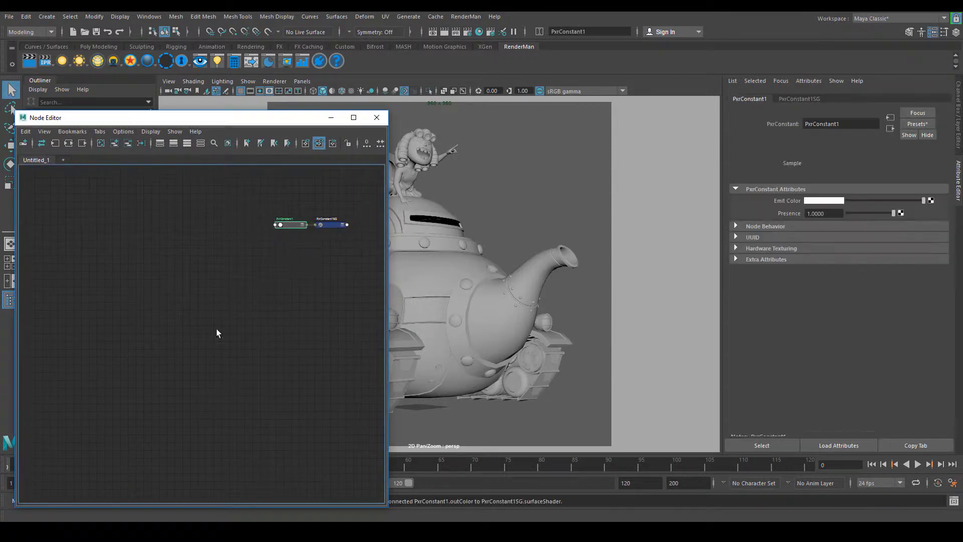
key("f")
left_click(108, 381)
type("pxr")
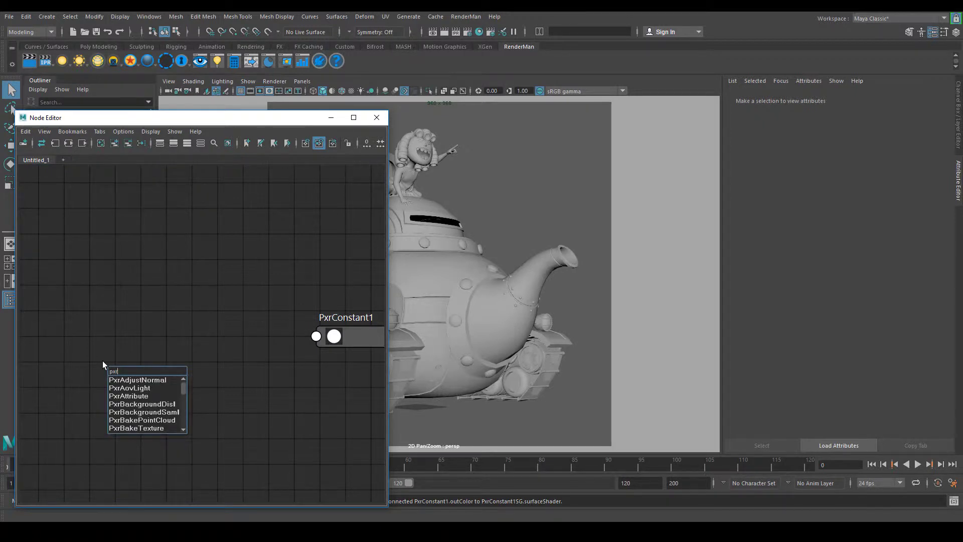
Add a PxrDirt node, rename it PxrCurvature and connect it to PxrConstant1.
type("di")
key("Down")
key("Down")
key("Return")
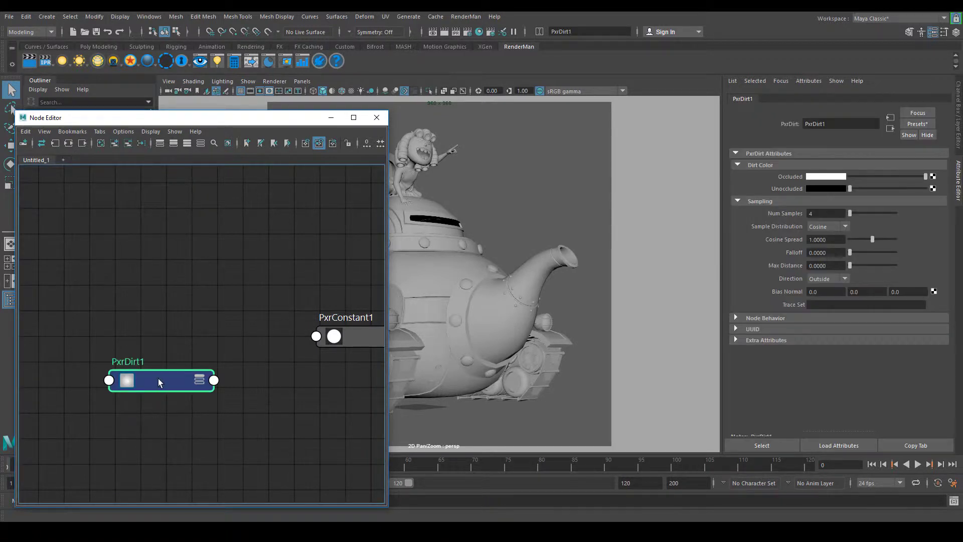
left_click_drag(158, 381, 139, 340)
double_click(108, 319)
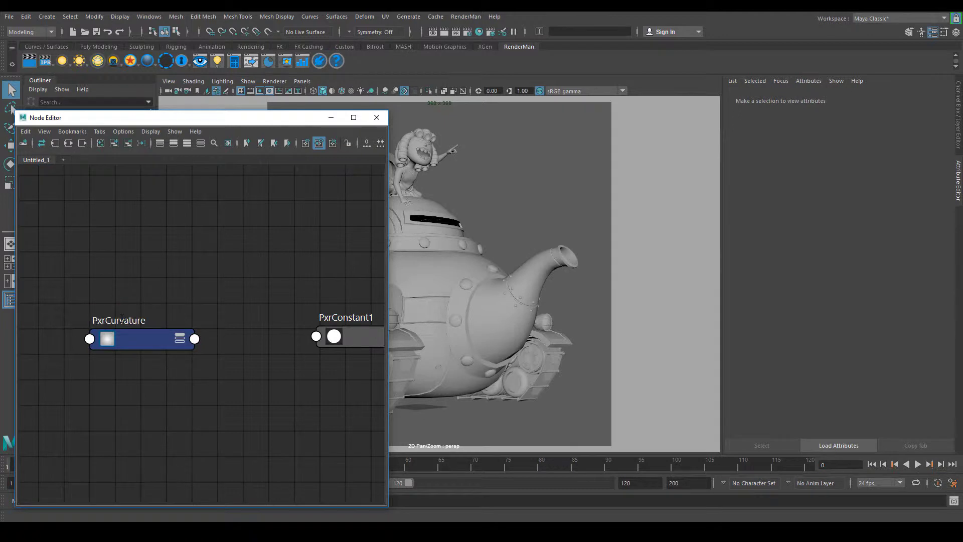
left_click(323, 344)
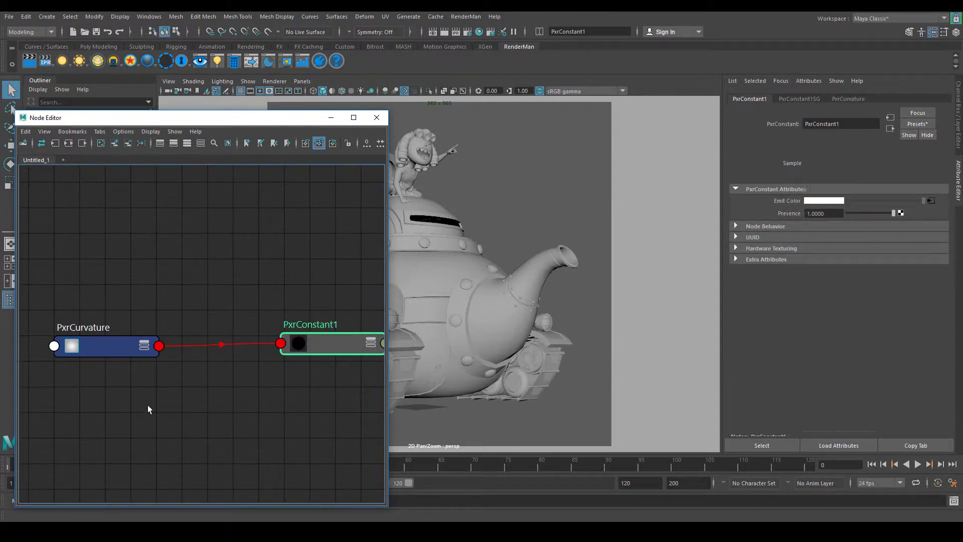
Start a RenderMan IPR preview render from the RenderMan shelf.
middle_click_drag(289, 387, 315, 366, "alt")
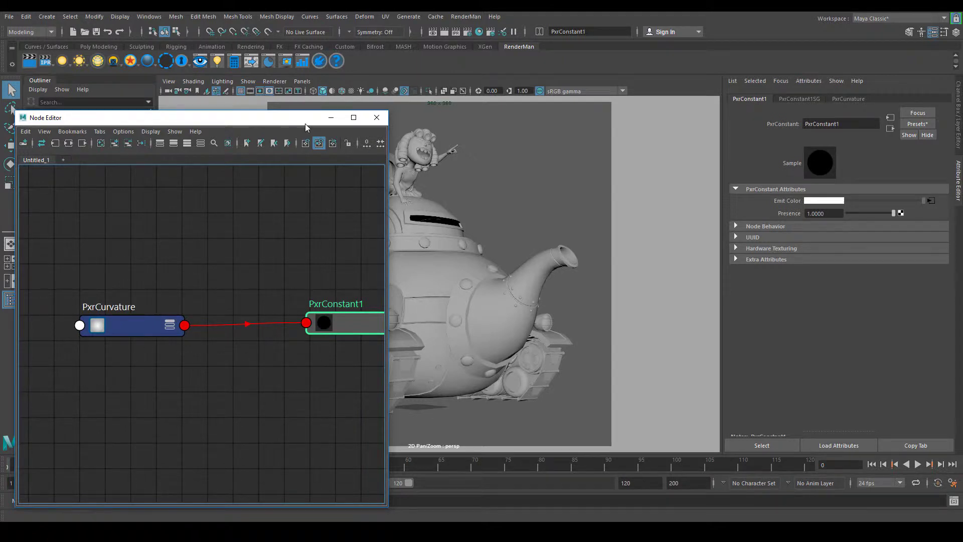
left_click_drag(307, 128, 234, 120)
left_click(466, 16)
left_click(477, 44)
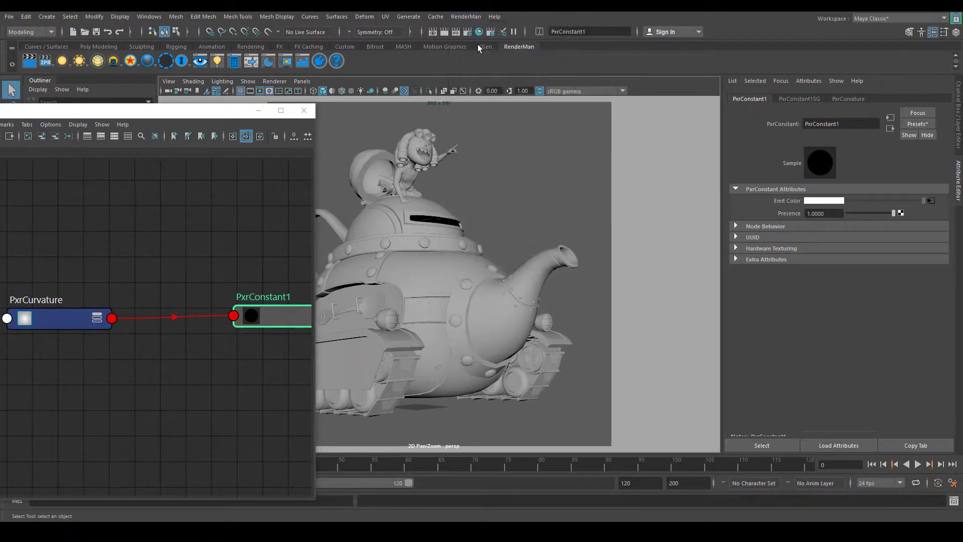
scroll(227, 372, "down", 3)
left_click_drag(606, 123, 709, 124)
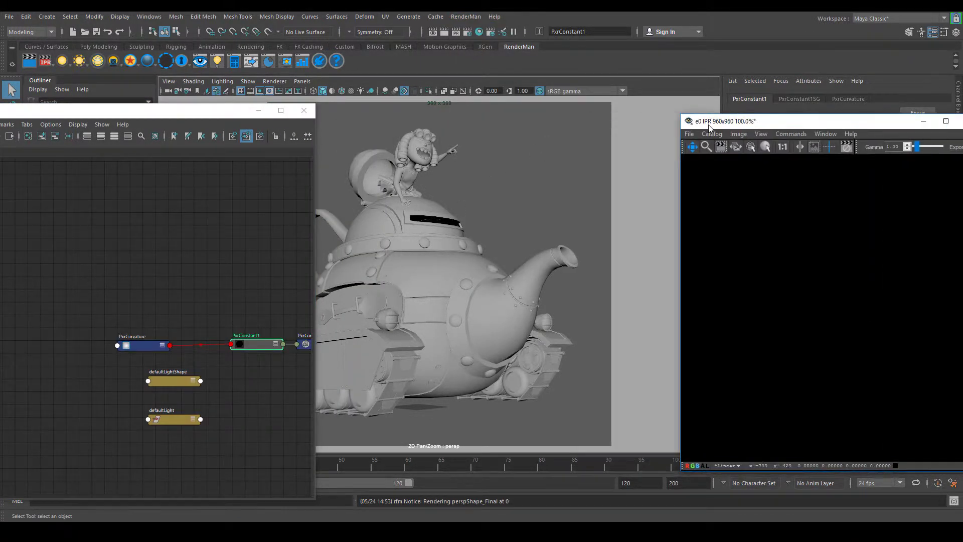
Select the whole teapot, assign PxrConstant1SG and lay out the three-node network.
left_click_drag(416, 116, 612, 270)
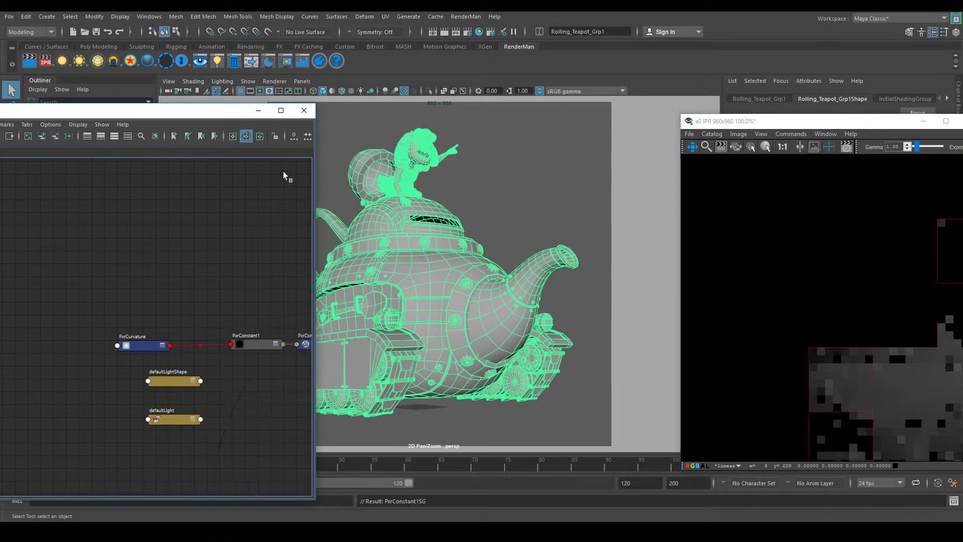
left_click_drag(840, 123, 534, 89)
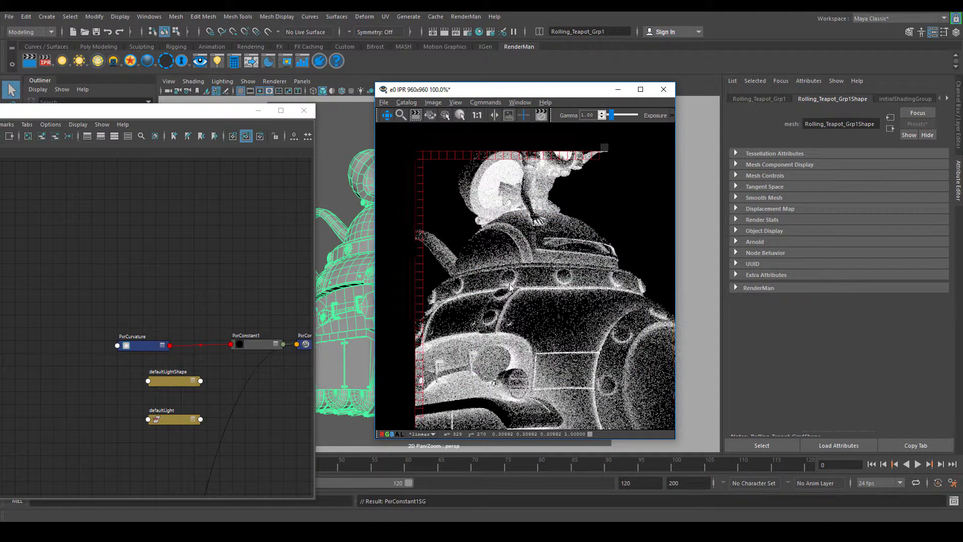
middle_click_drag(186, 396, 137, 408)
left_click(93, 359)
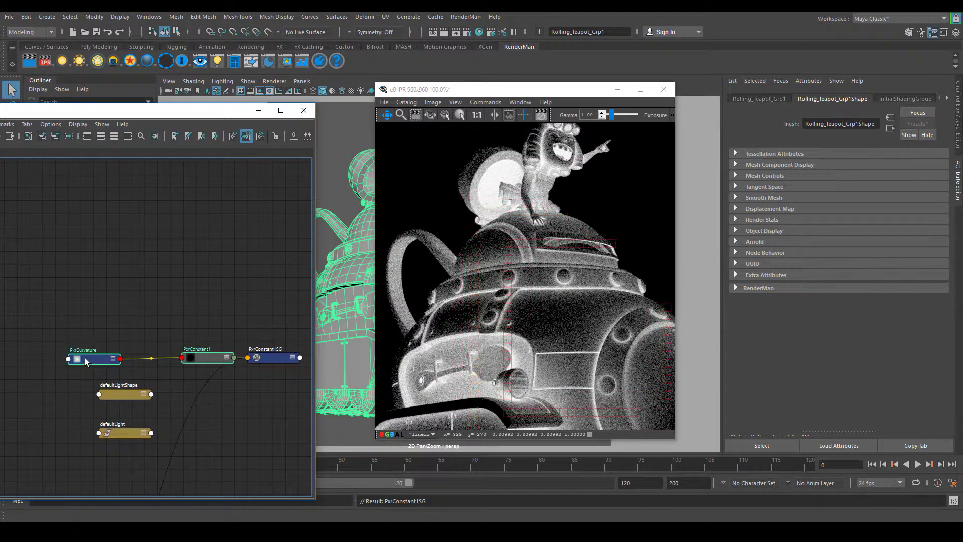
left_click_drag(24, 110, 91, 104)
left_click(109, 130)
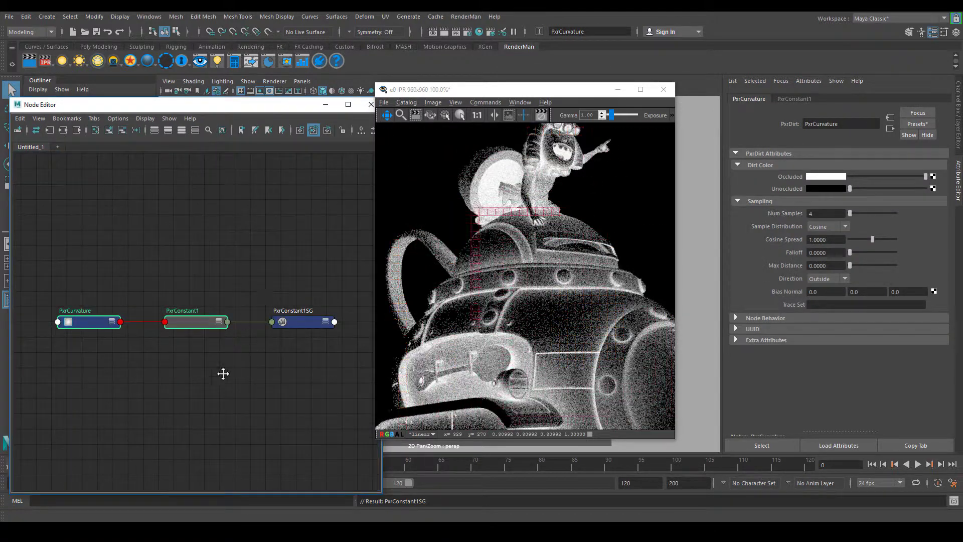
Select the PxrCurvature node to show its attributes.
middle_click_drag(229, 350, 250, 309)
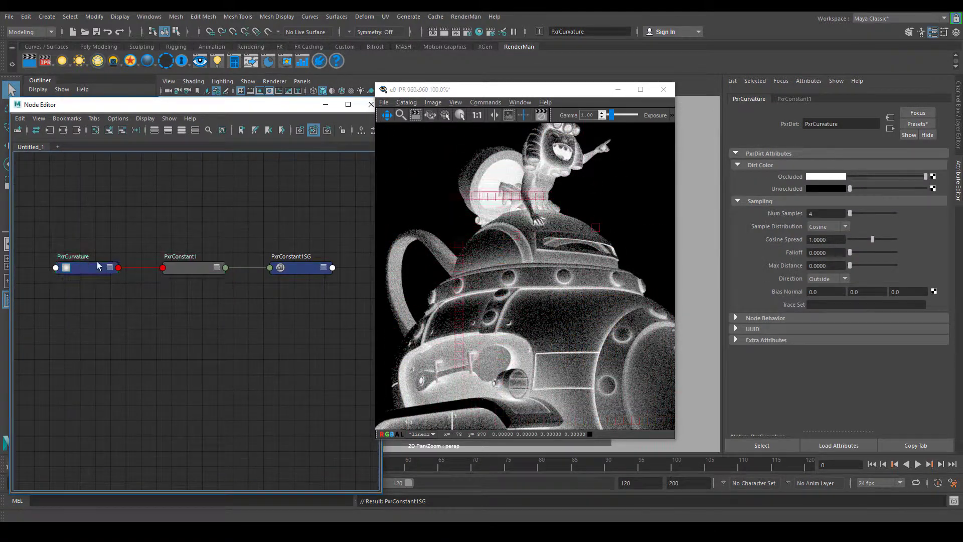
left_click(372, 263)
mouse_move(97, 266)
left_mouse_down()
mouse_move(91, 256)
mouse_move(83, 270)
left_mouse_up()
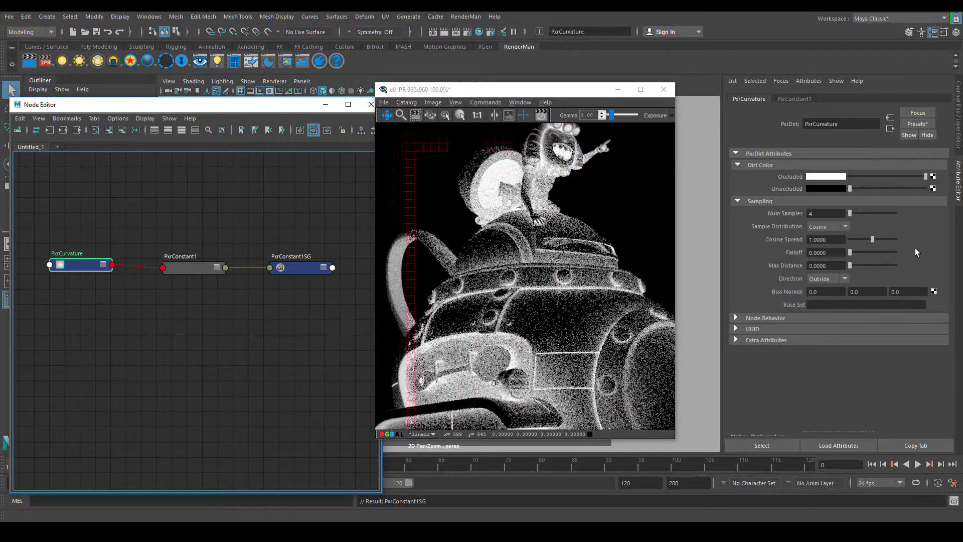
left_click(820, 280)
Set PxrCurvature's Direction to Inside and try Falloff values 0.9 and 1.
left_click(825, 300)
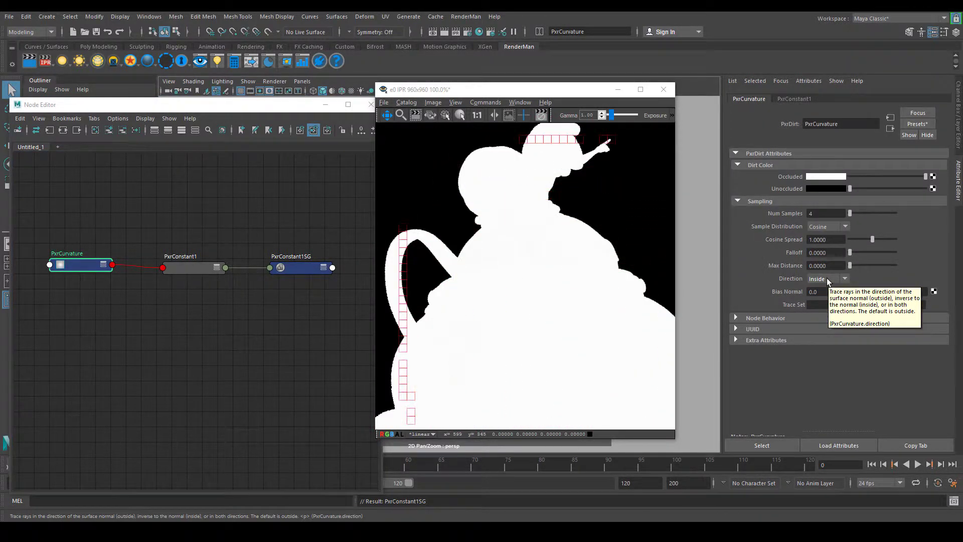
double_click(825, 252)
type("0.9")
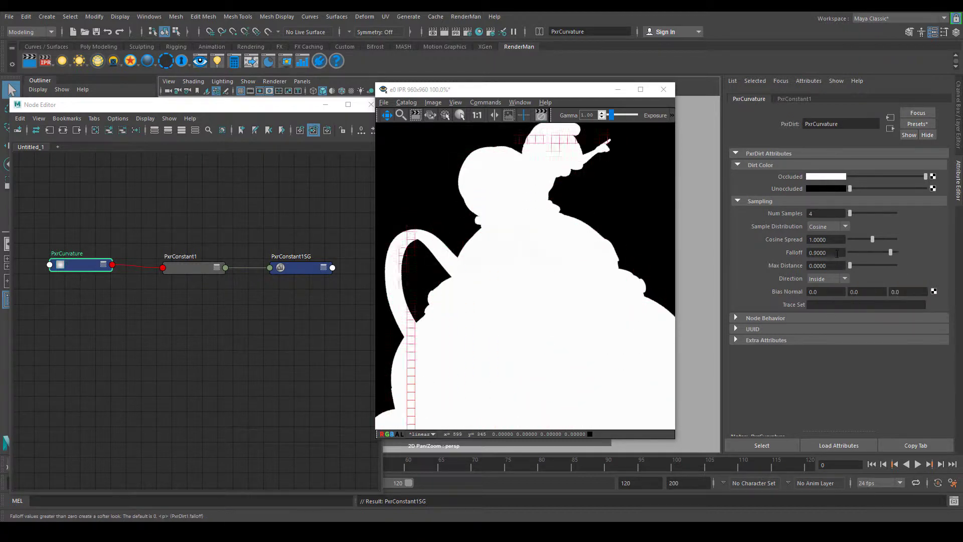
key("Return")
type("1")
key("Return")
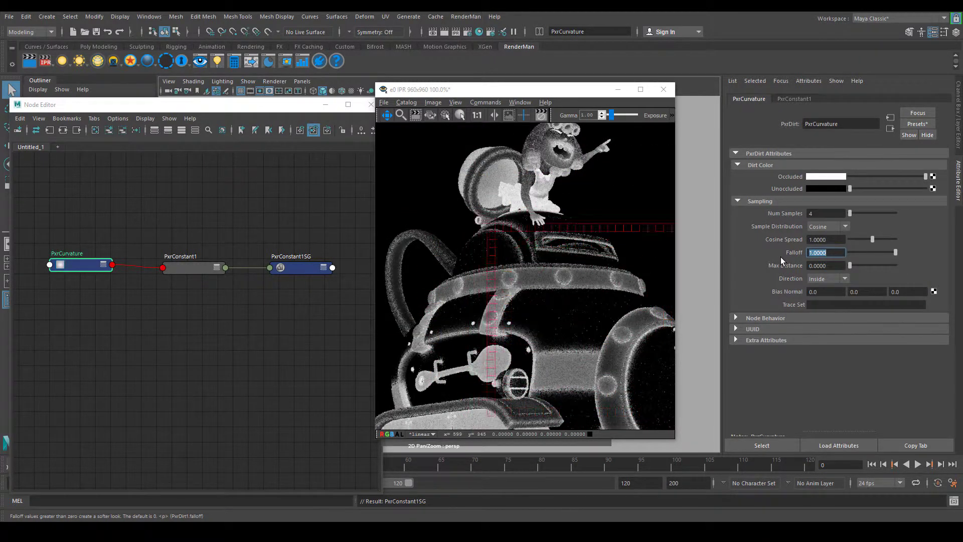
Try Max Distance 1 then 3, and raise Falloff to 3, then 4.
double_click(826, 266)
type("1")
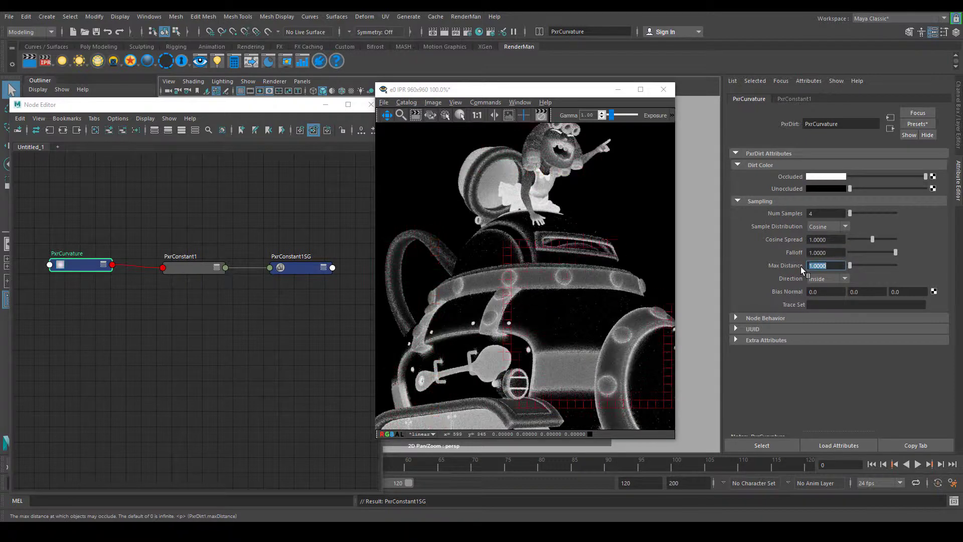
key("Return")
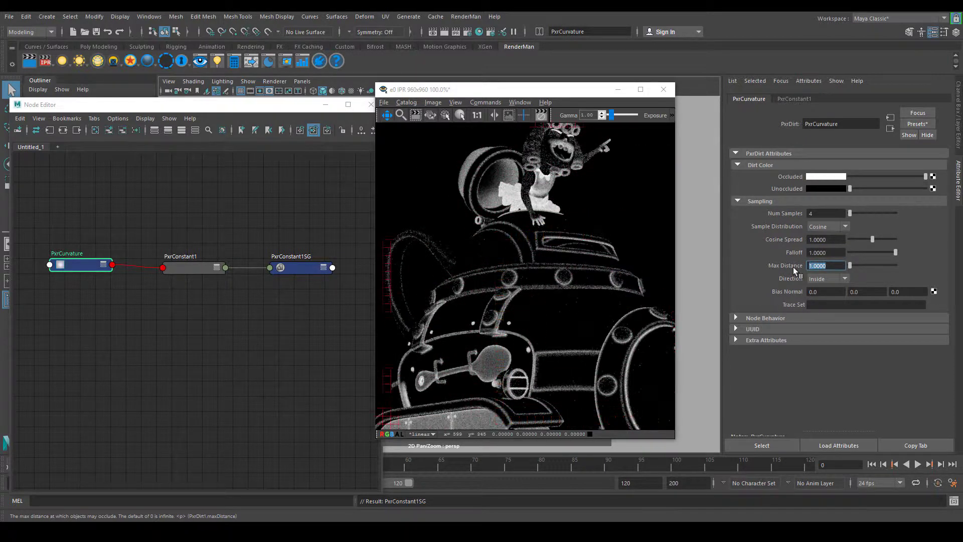
type("3")
key("Return")
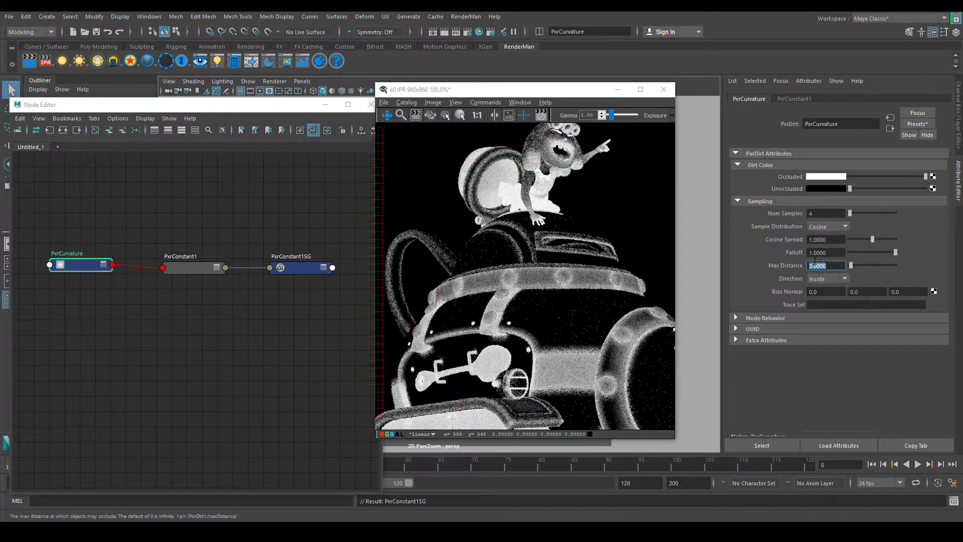
double_click(825, 252)
type("3")
key("Return")
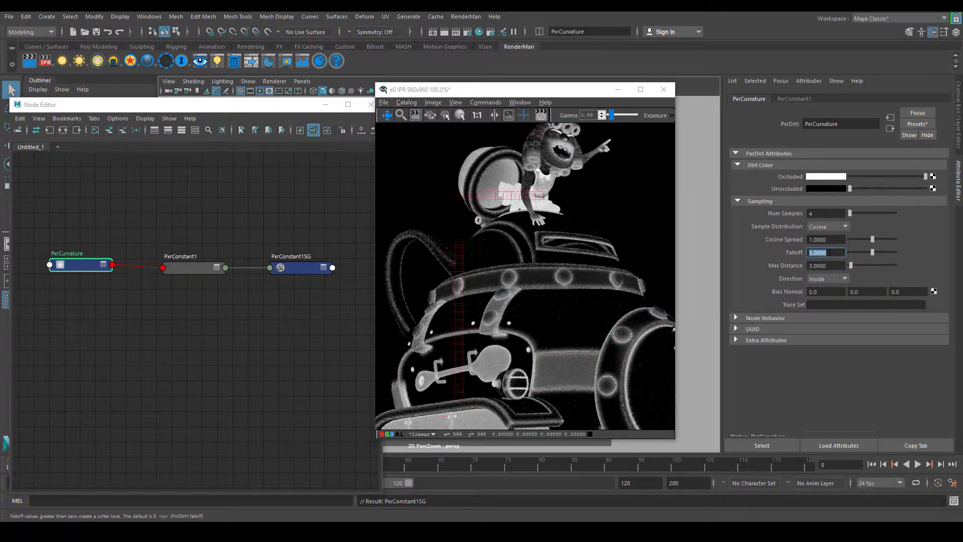
type("4")
key("Return")
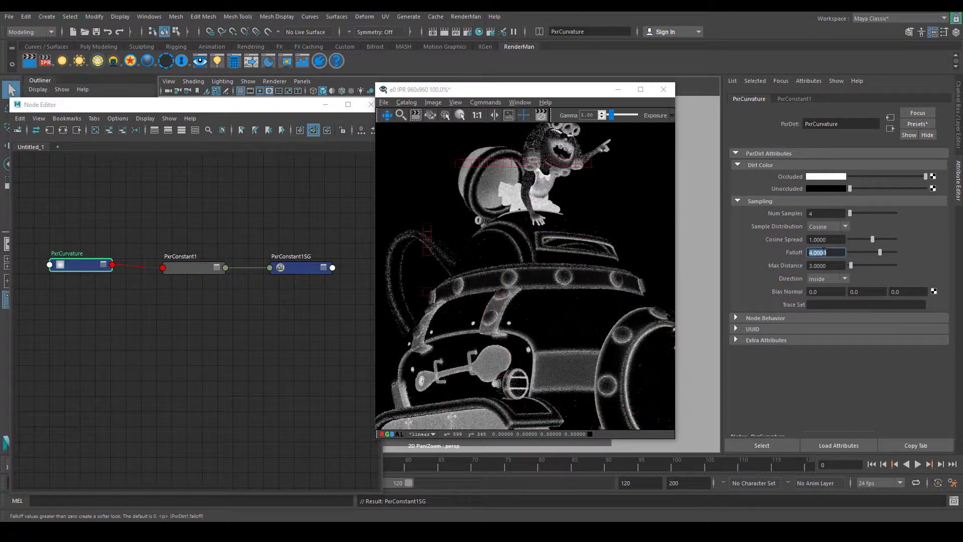
Set Cosine Spread to 5 and Max Distance to 2.
double_click(831, 241)
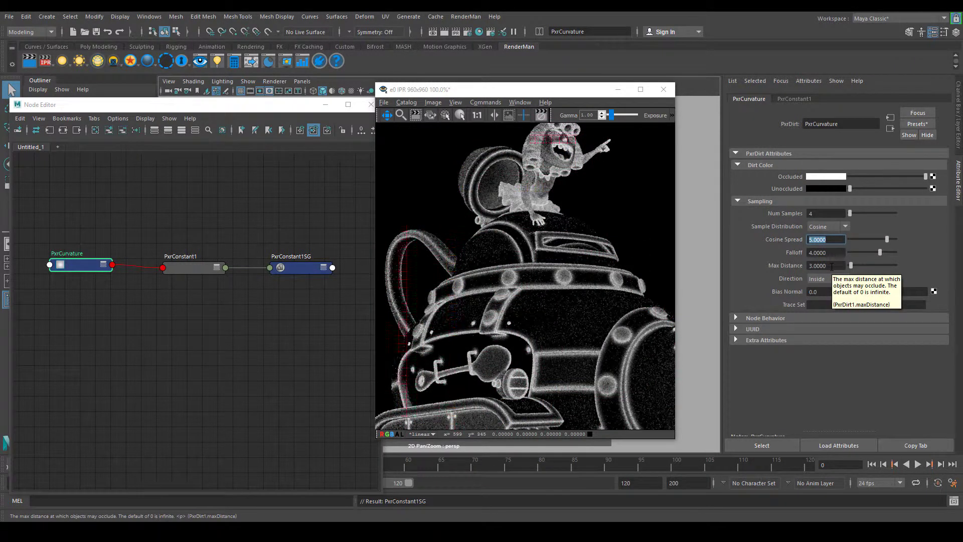
left_click(826, 265)
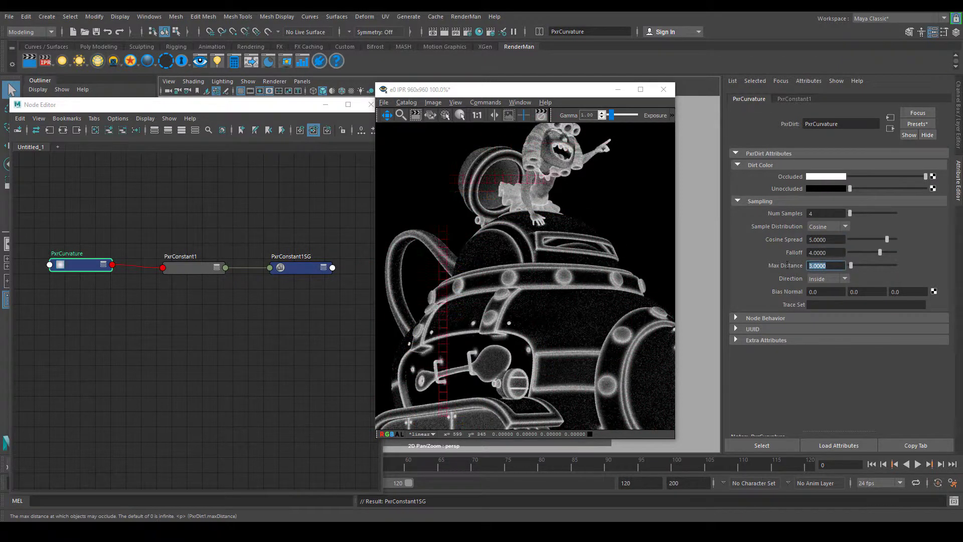
type("2")
key("Return")
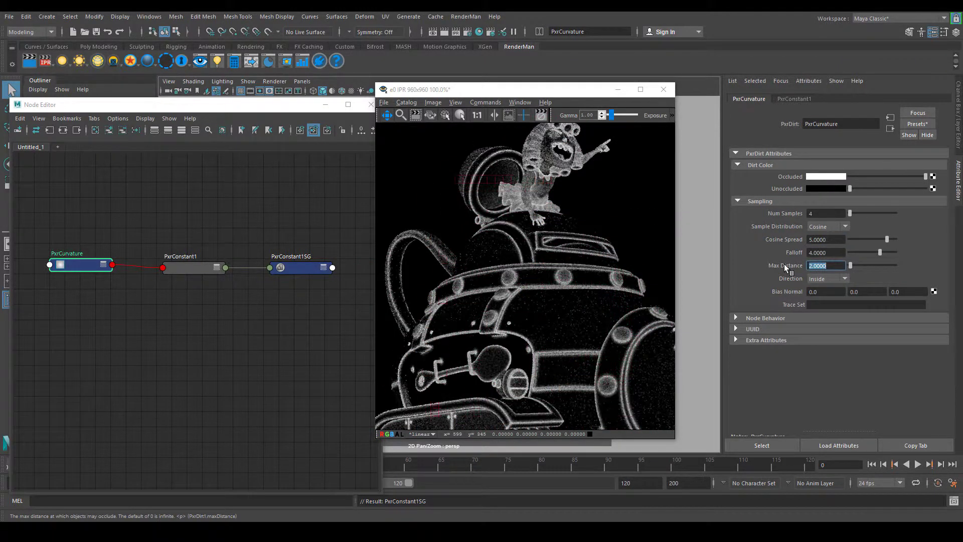
scroll(609, 375, "up", 3)
scroll(519, 263, "down", 1)
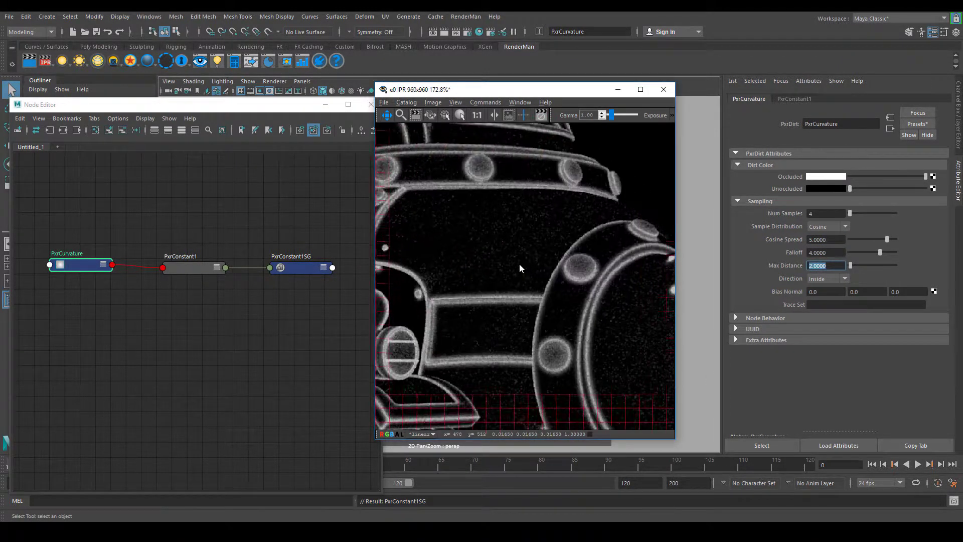
scroll(559, 304, "down", 4)
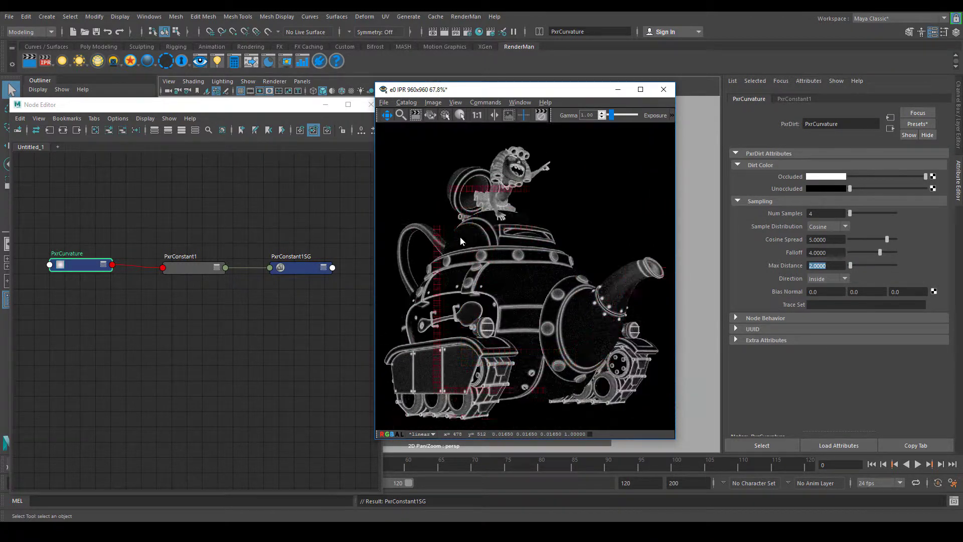
middle_click_drag(63, 283, 157, 291, "alt")
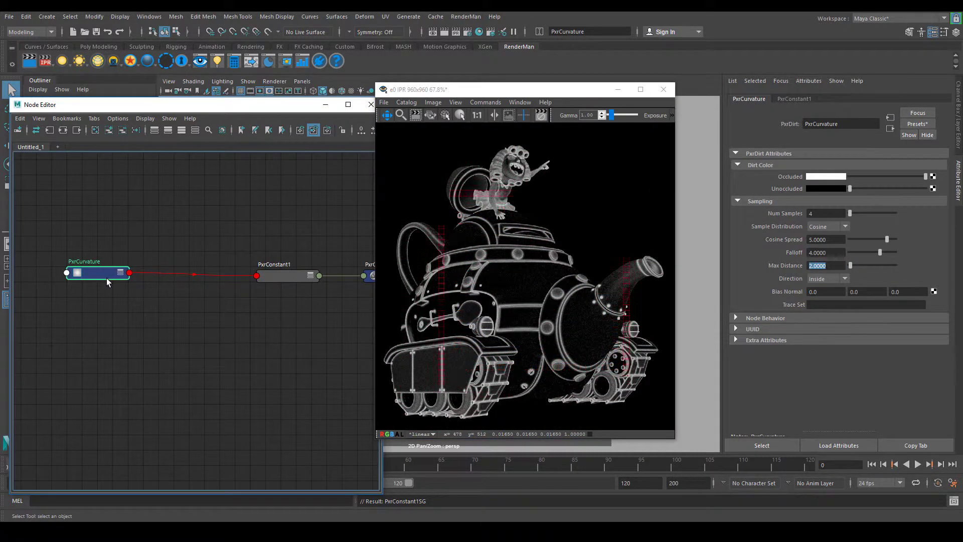
Create a PxrRemap node and wire PxrCurvature's output into PxrRemap2's input.
key("Tab")
type("pxrr")
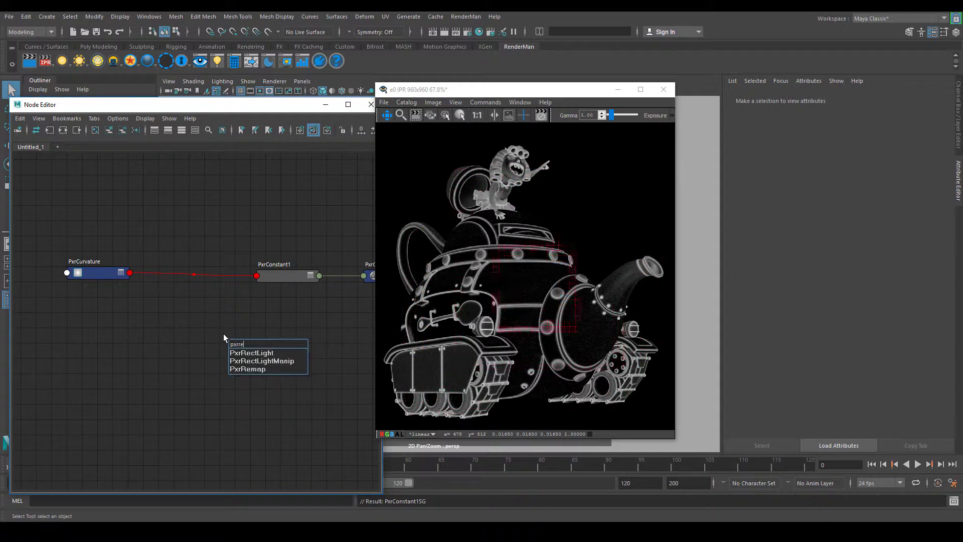
type("e")
key("Down")
key("Return")
left_click_drag(228, 335, 195, 276, "shift")
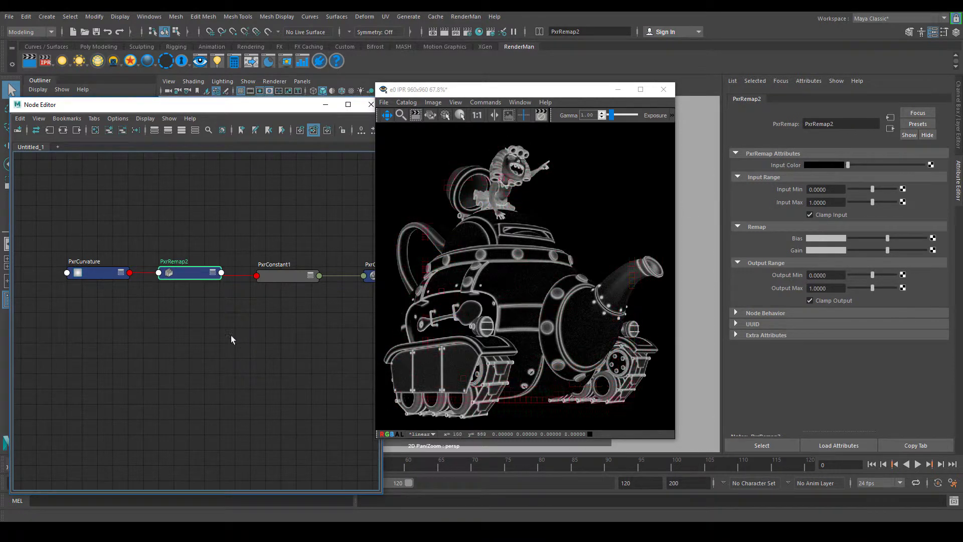
middle_click_drag(800, 168, 799, 168)
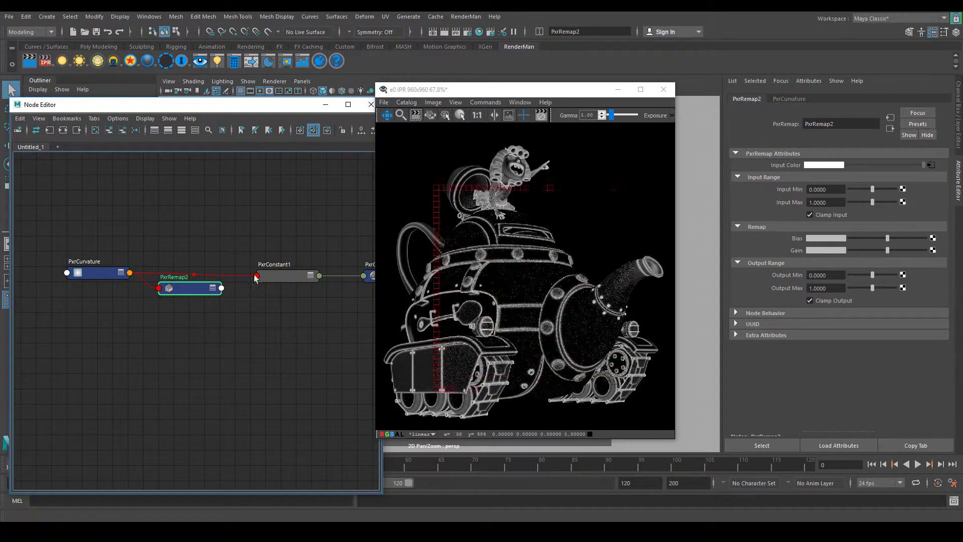
left_click(286, 275)
middle_click_drag(204, 289, 776, 200)
left_click_drag(174, 282, 187, 276)
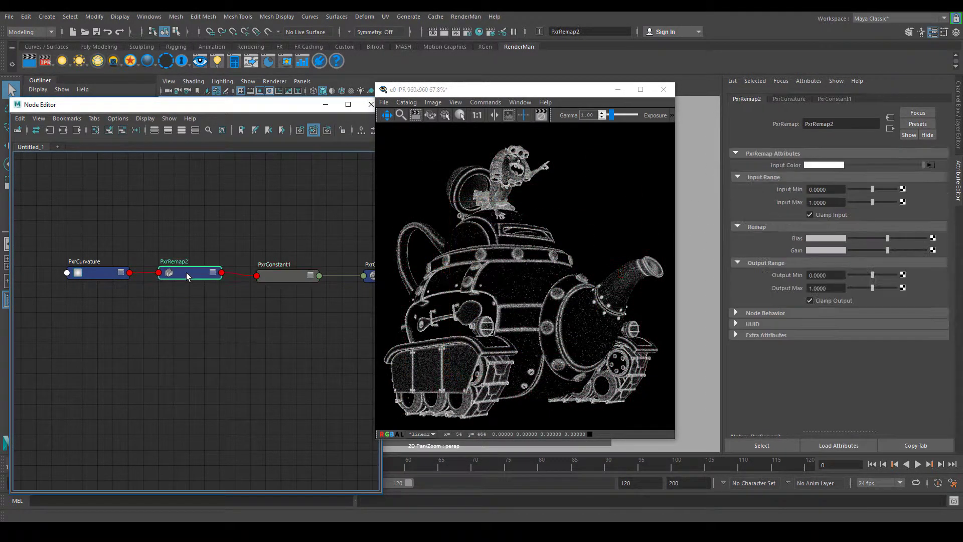
Set PxrRemap2's Output Min to 0.5.
left_click(832, 279)
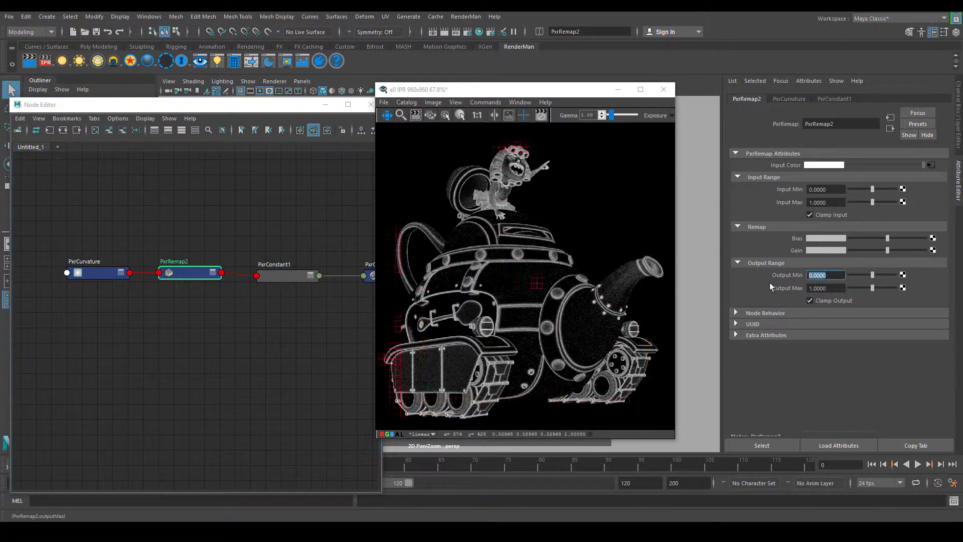
type("0.5")
key("Return")
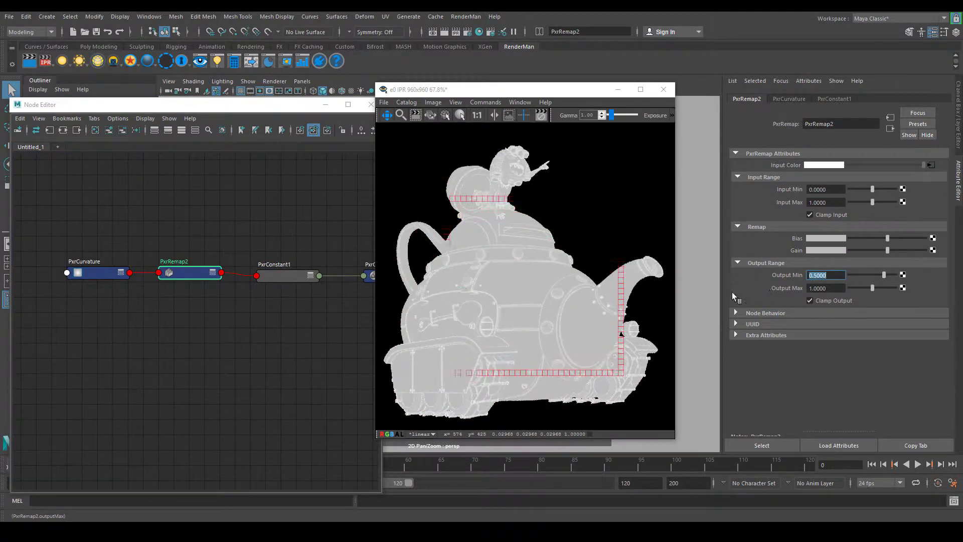
middle_click_drag(241, 360, 208, 340, "alt")
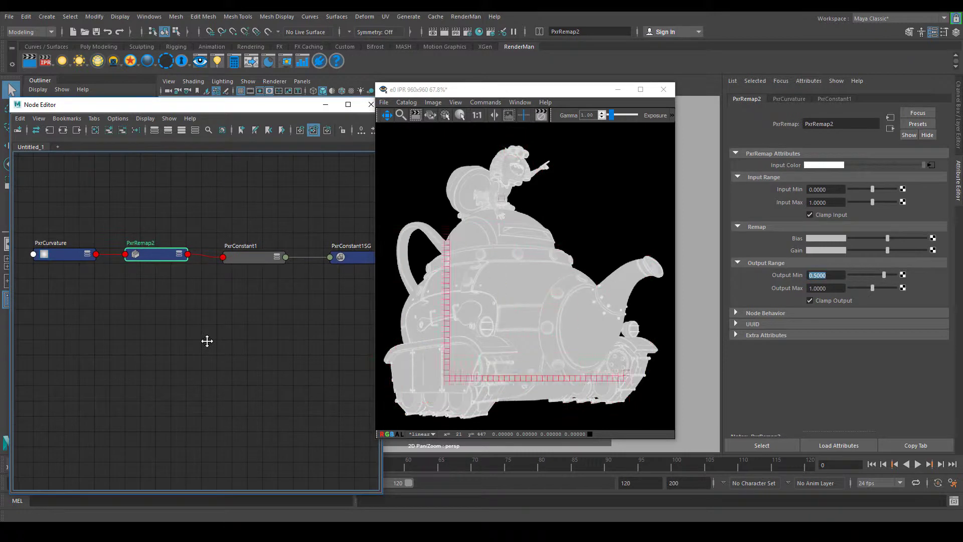
left_click(192, 351)
Create a PxrDirt node named PxrAO, connect it to PxrConstant1 and restart the IPR.
key("Tab")
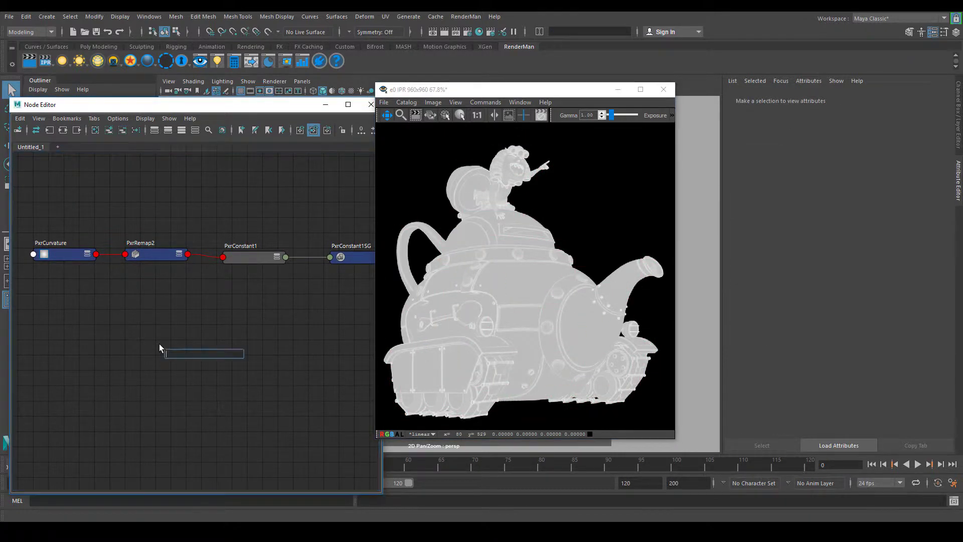
type("pxrdirt")
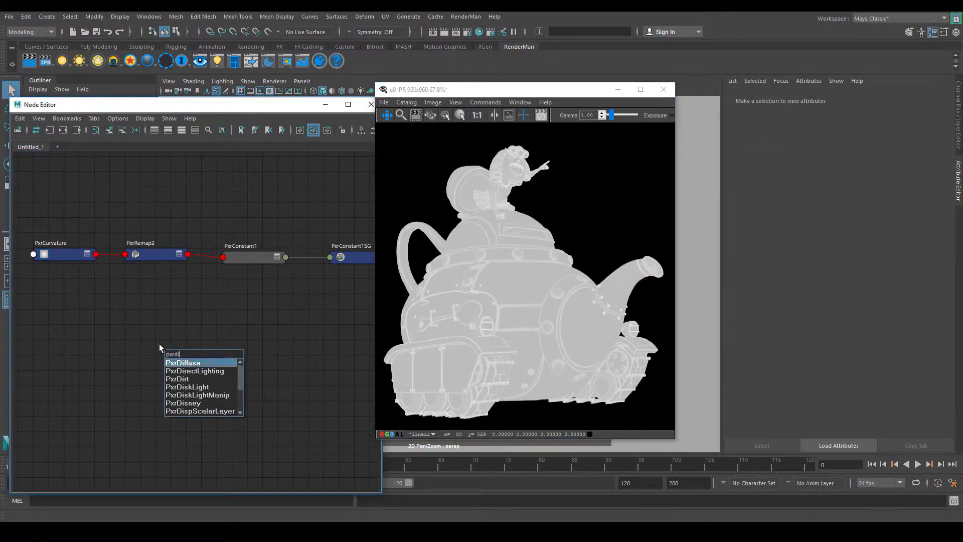
key("Return")
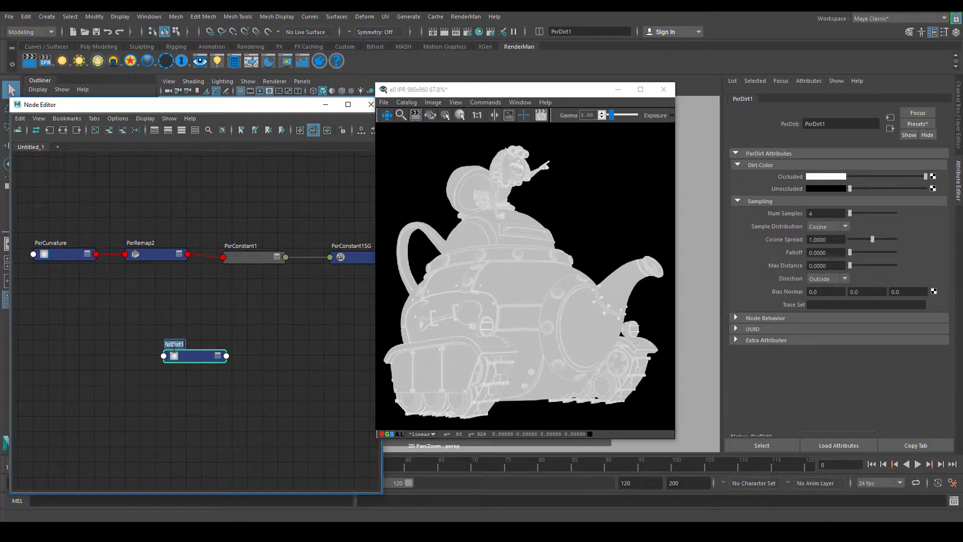
type("PxrAO")
key("Return")
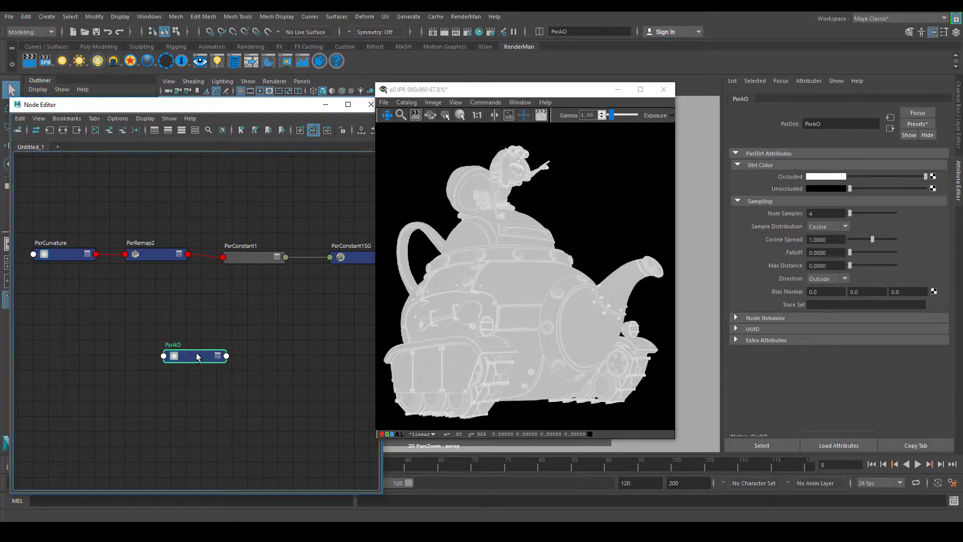
left_click_drag(191, 356, 152, 316)
left_click(253, 257)
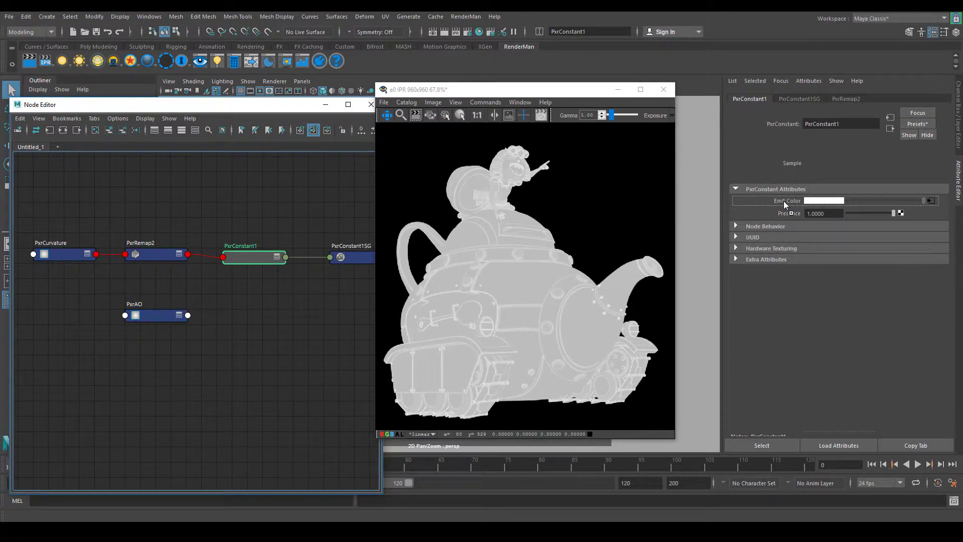
left_click(79, 61)
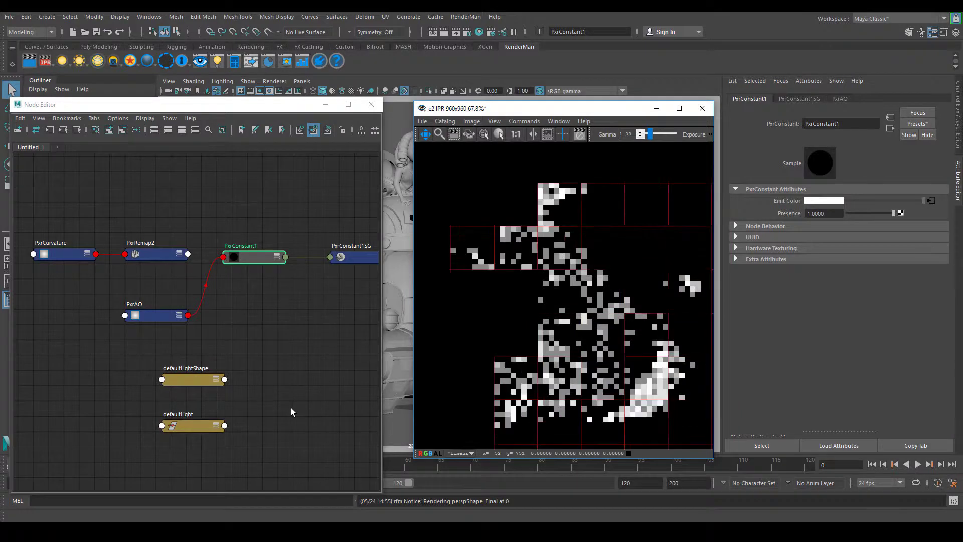
Swap PxrAO's Occluded and Unoccluded colours, then move PxrCurvature, PxrRemap2 and PxrAO left.
left_click(153, 315)
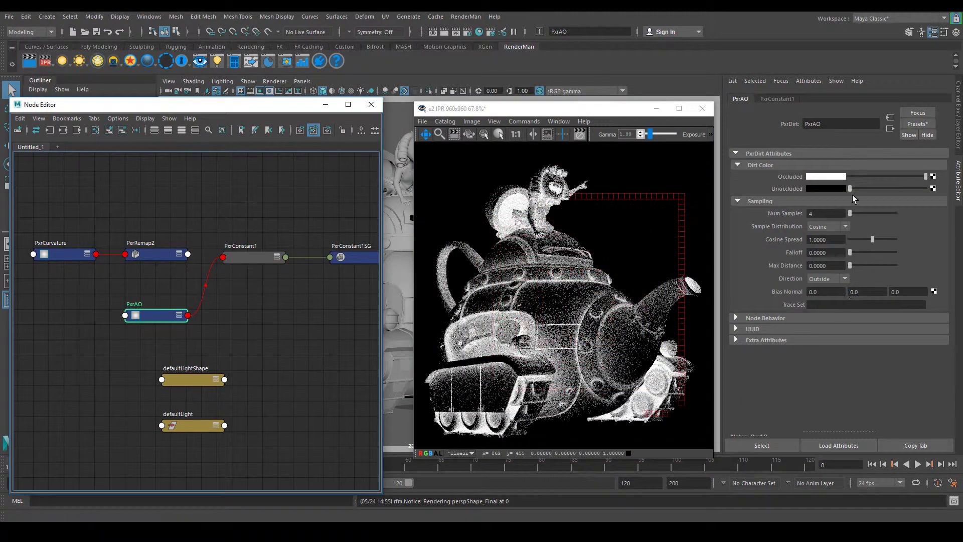
key("ctrl+z")
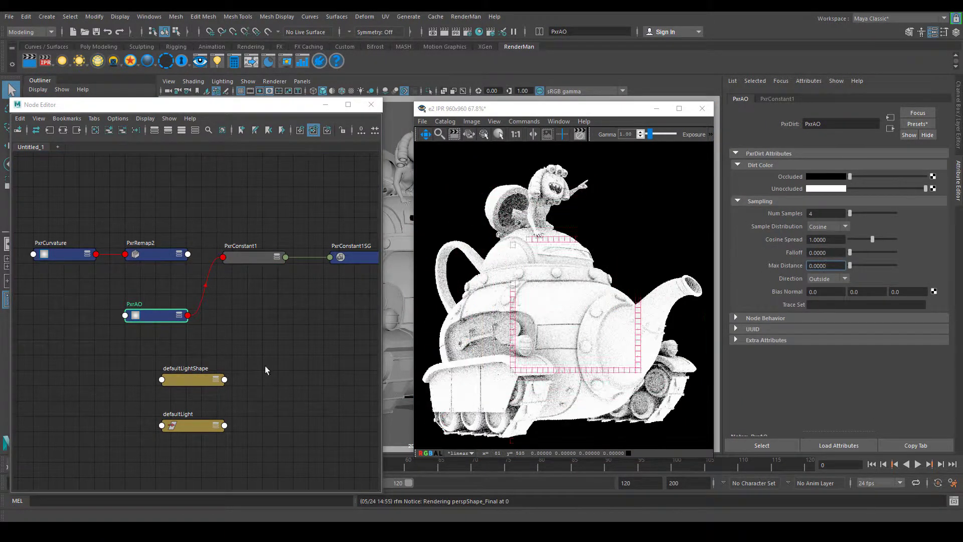
middle_click_drag(167, 223, 246, 219)
left_click_drag(246, 219, 119, 314)
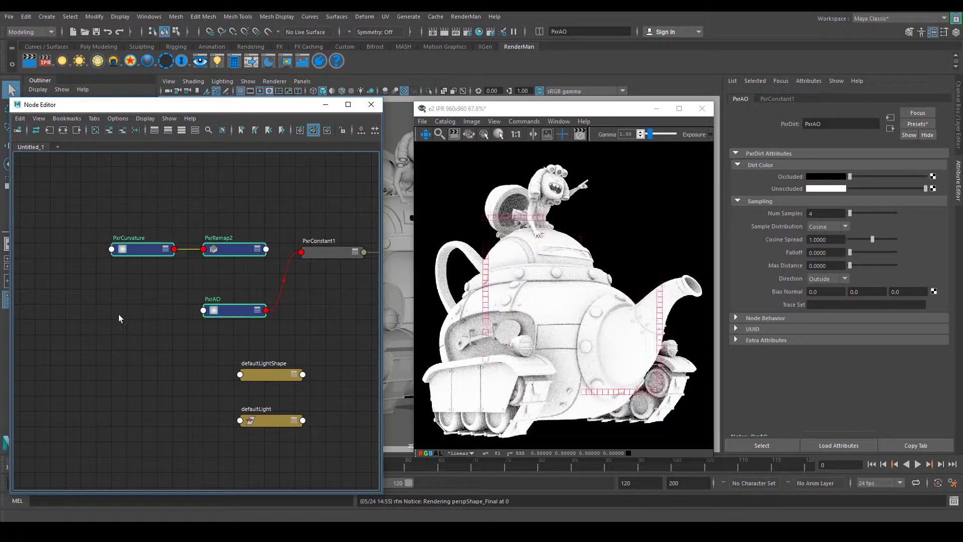
left_click_drag(234, 310, 112, 310)
left_click(233, 304)
key("Tab")
Create PxrBlend2, feeding PxrRemap2 into Bottom Color and its output into PxrConstant1.
type("pxrb")
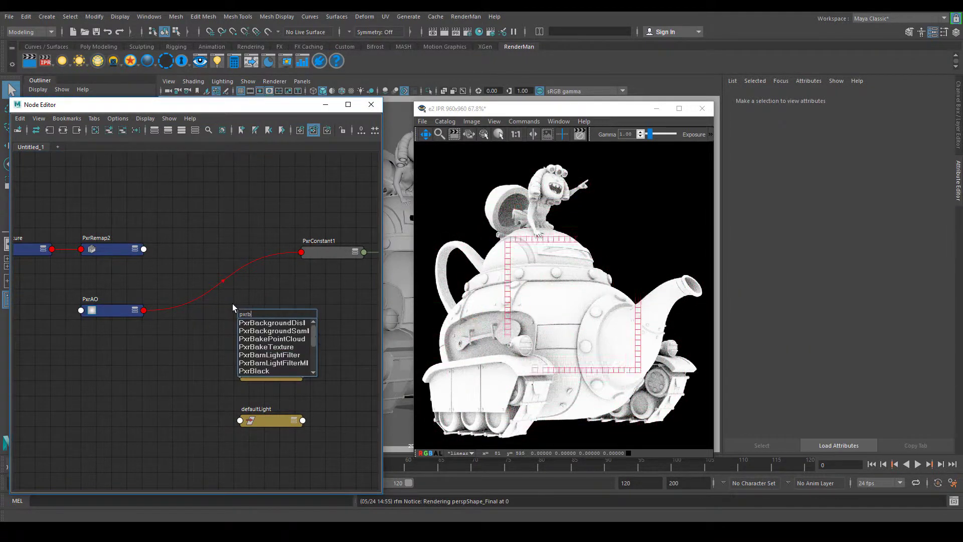
type("l")
key("Return")
left_click_drag(257, 321, 209, 282)
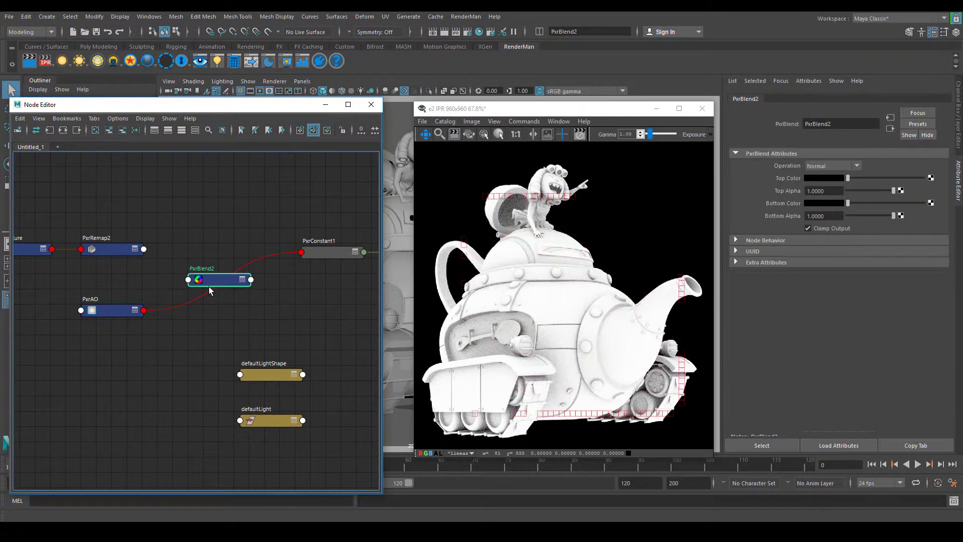
middle_click_drag(778, 222, 786, 204)
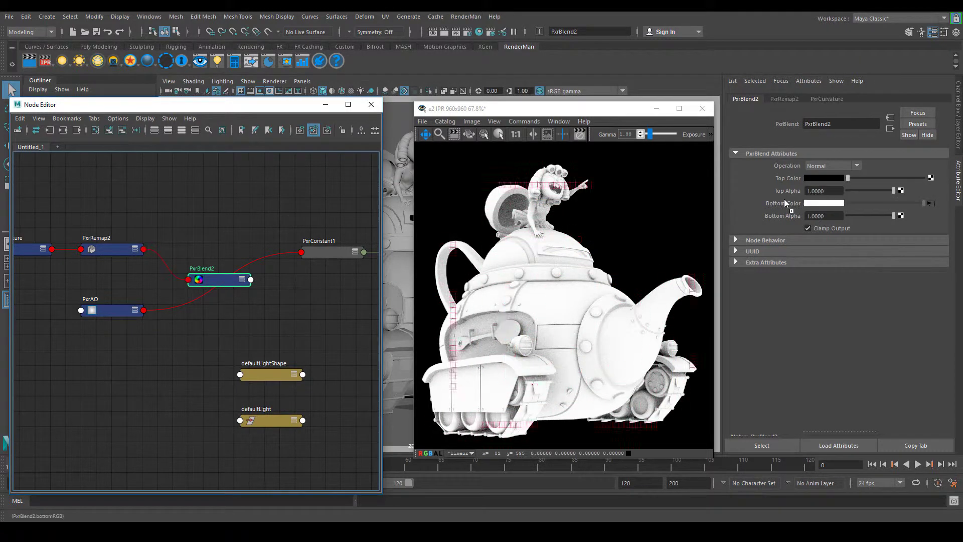
left_click(321, 252)
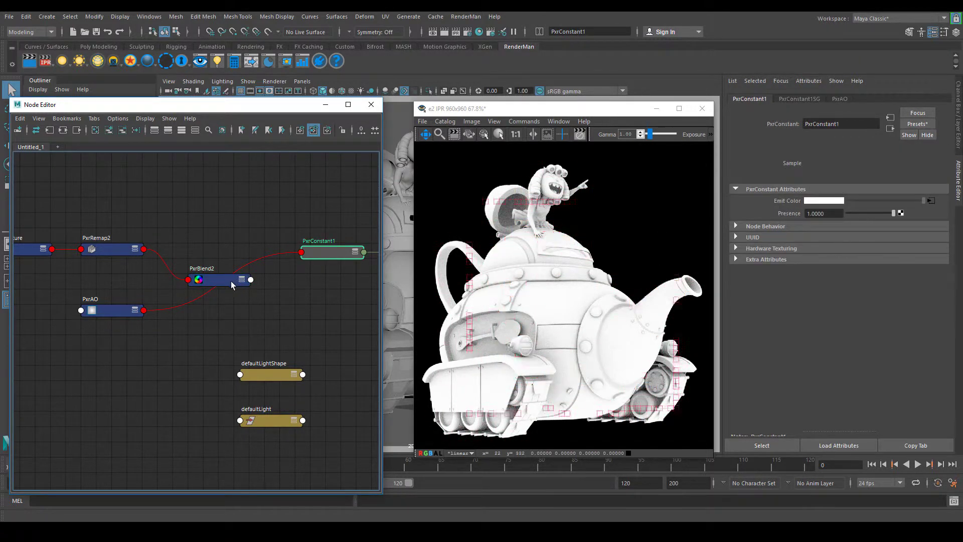
left_click_drag(251, 280, 302, 252)
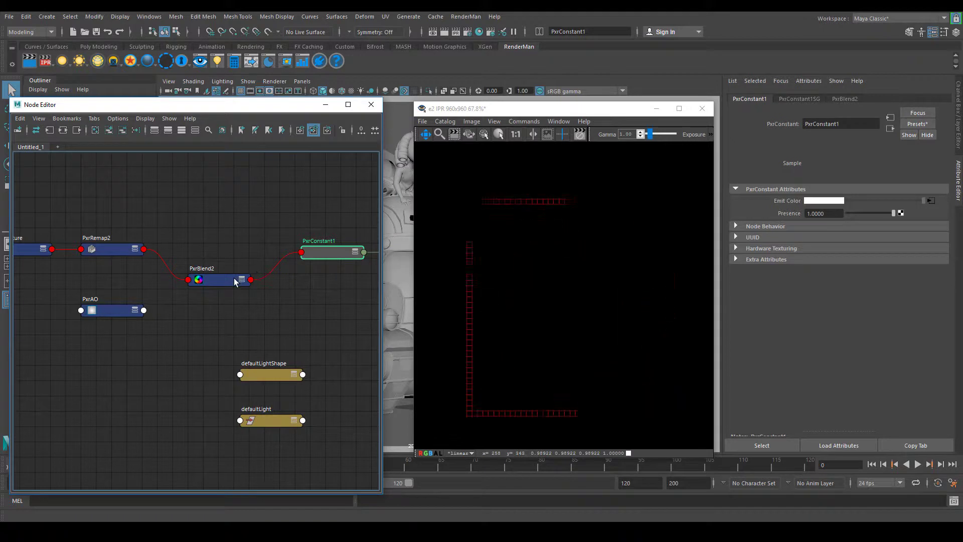
left_click_drag(235, 281, 223, 290)
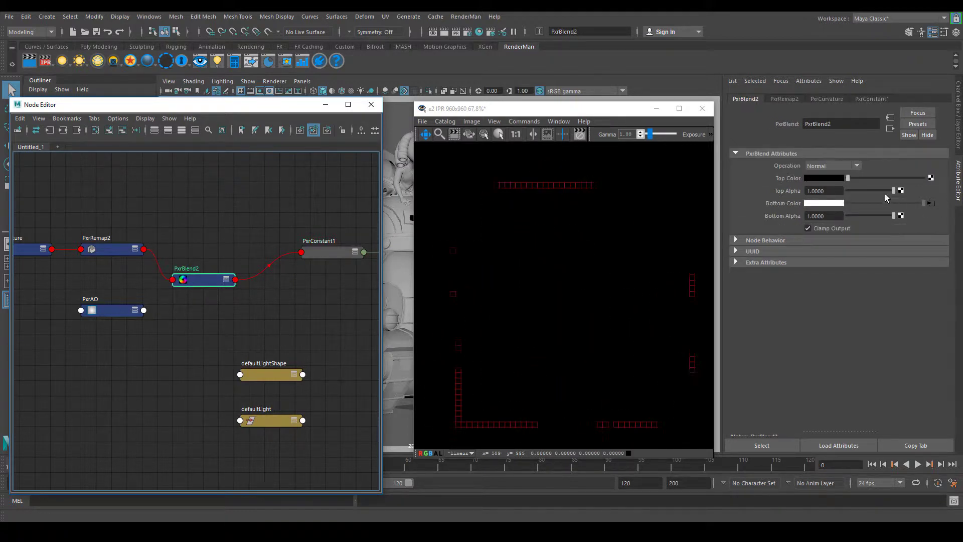
Connect PxrAO to the blend's Top Color with Top Alpha 0, and set Operation to Multiply.
left_click_drag(893, 191, 774, 188)
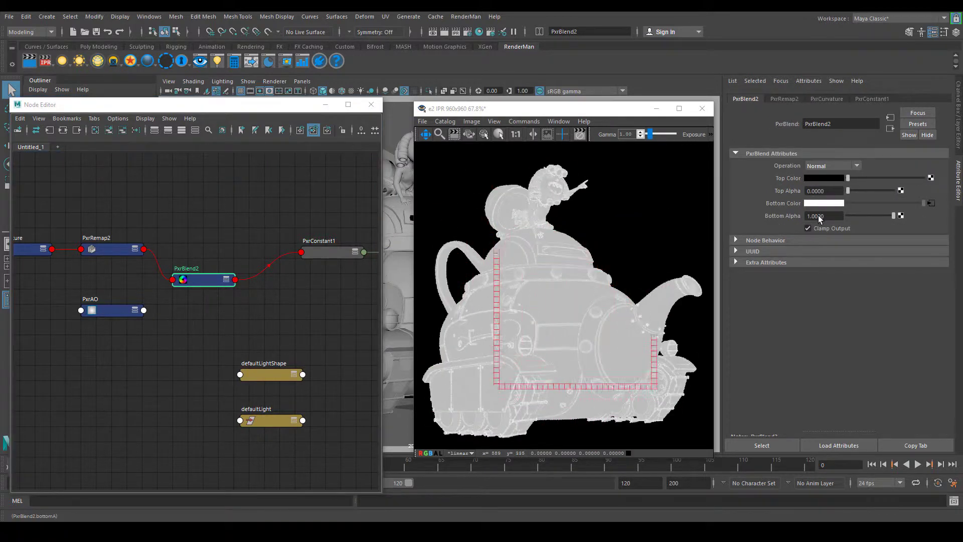
middle_click_drag(108, 311, 778, 177)
left_click_drag(849, 191, 946, 186)
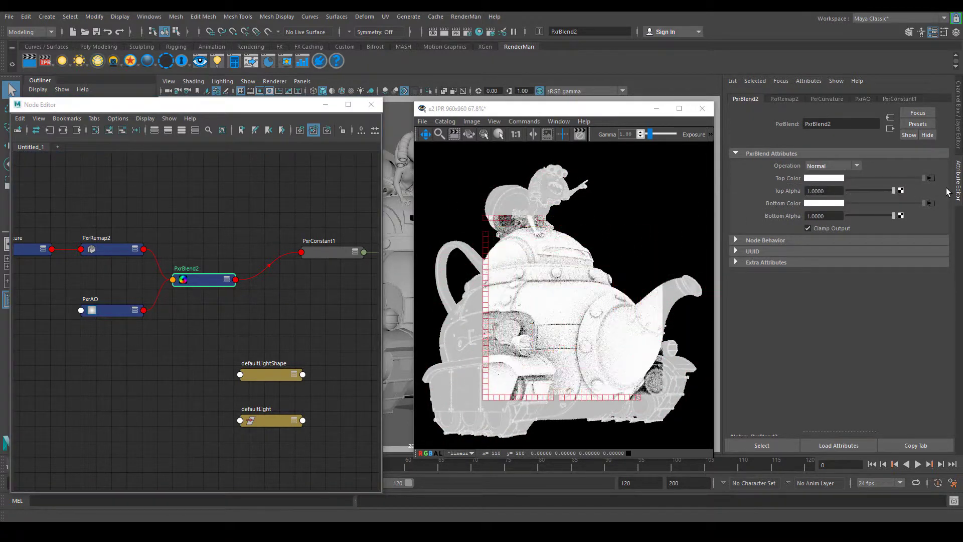
left_click(824, 166)
left_click(825, 254)
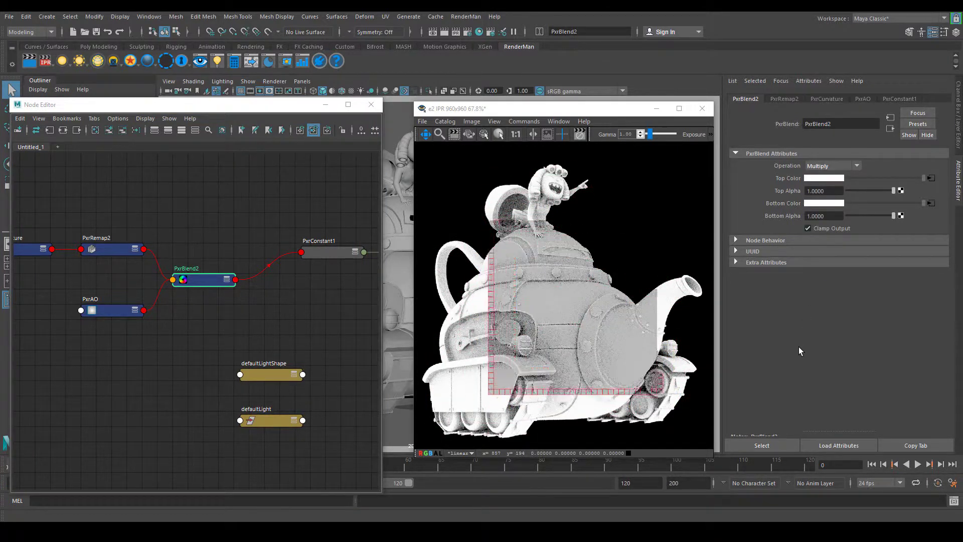
left_click(111, 310)
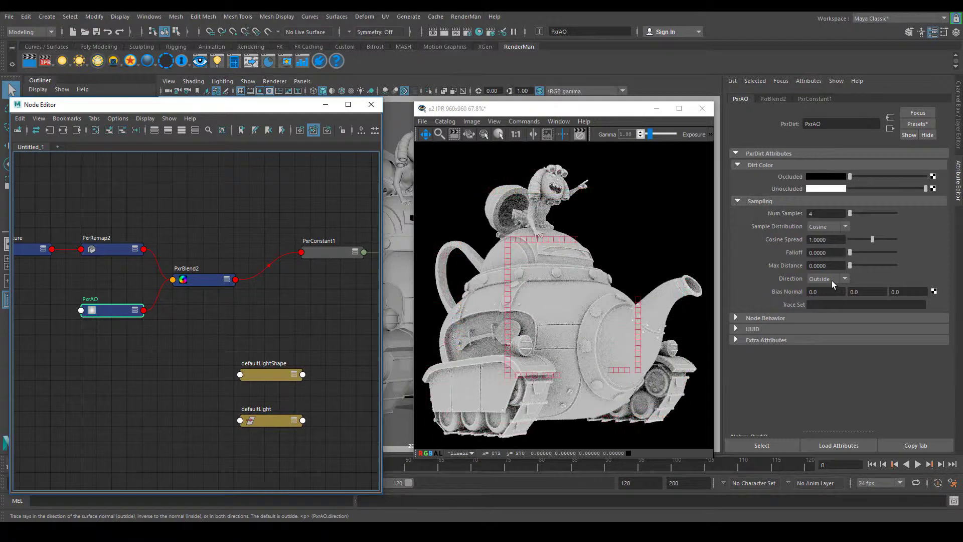
Set PxrAO's Max Distance to 1 and Cosine Spread to 3, zooming the render in.
left_click(826, 266)
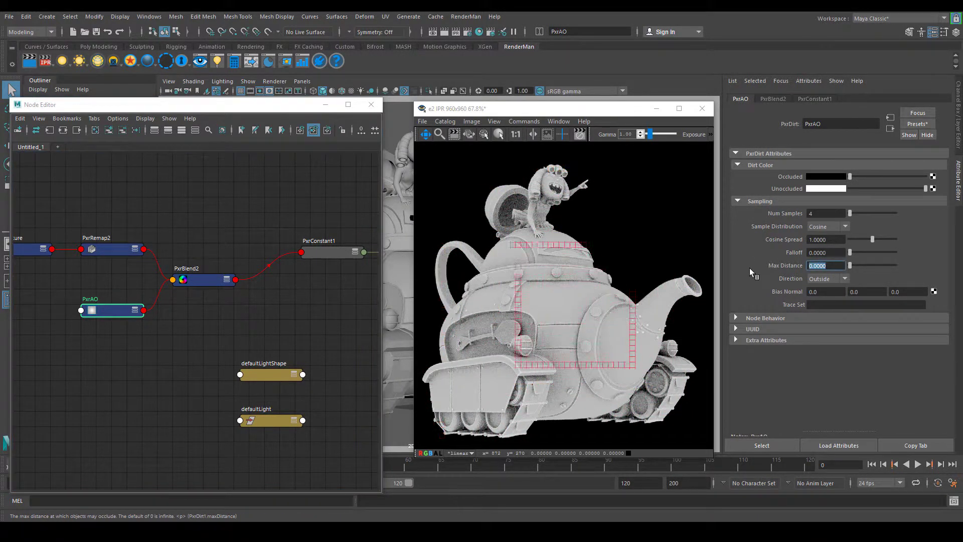
type("1")
key("Return")
scroll(544, 329, "up", 2)
scroll(528, 314, "up", 1)
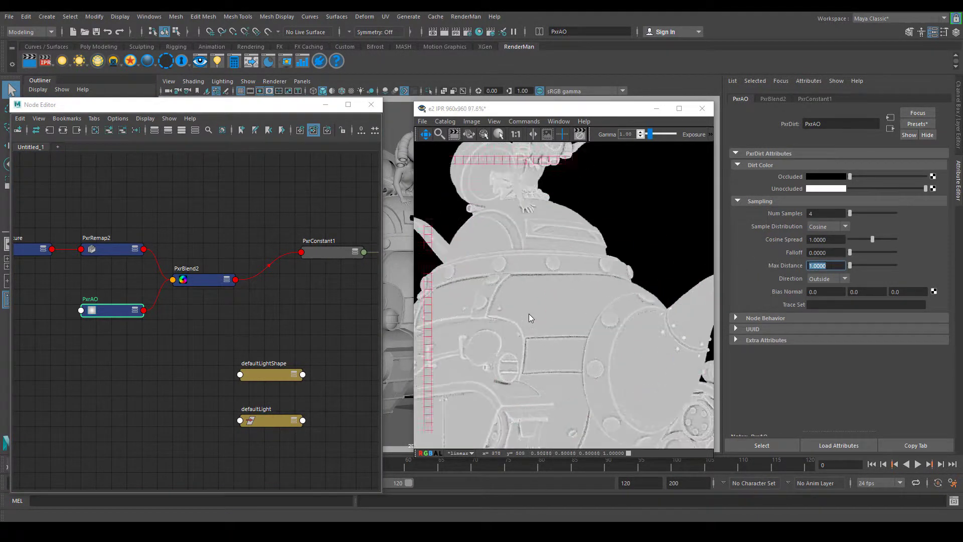
middle_click_drag(529, 314, 586, 288, "alt")
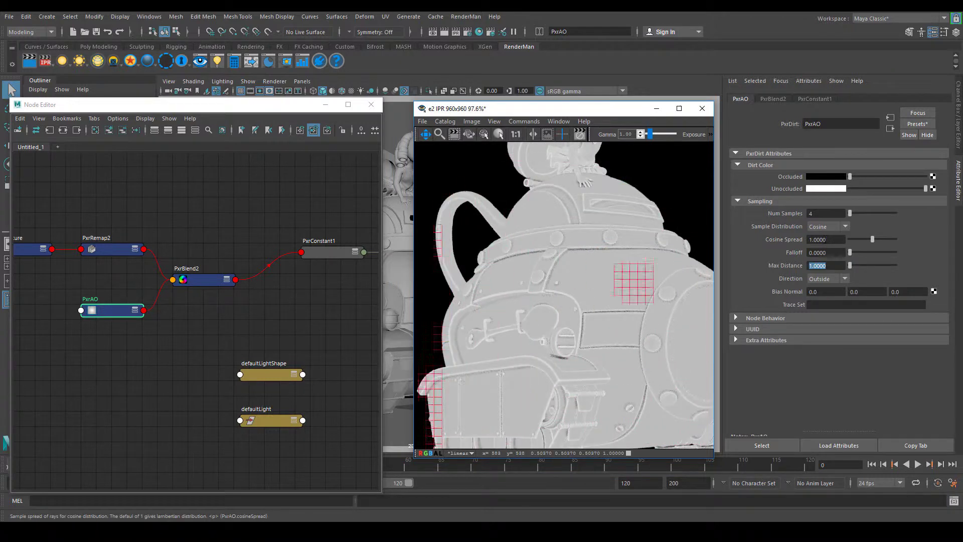
left_click(825, 239)
type("3")
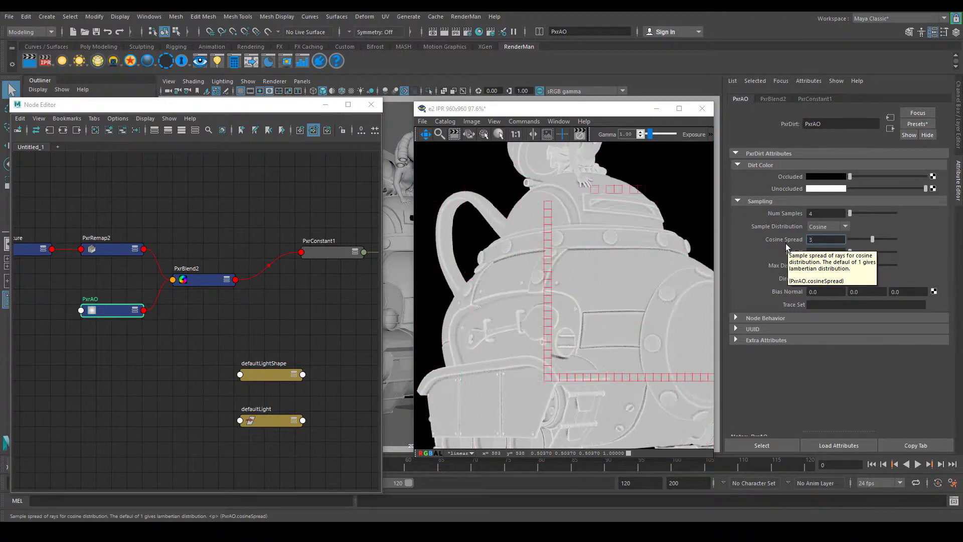
key("Return")
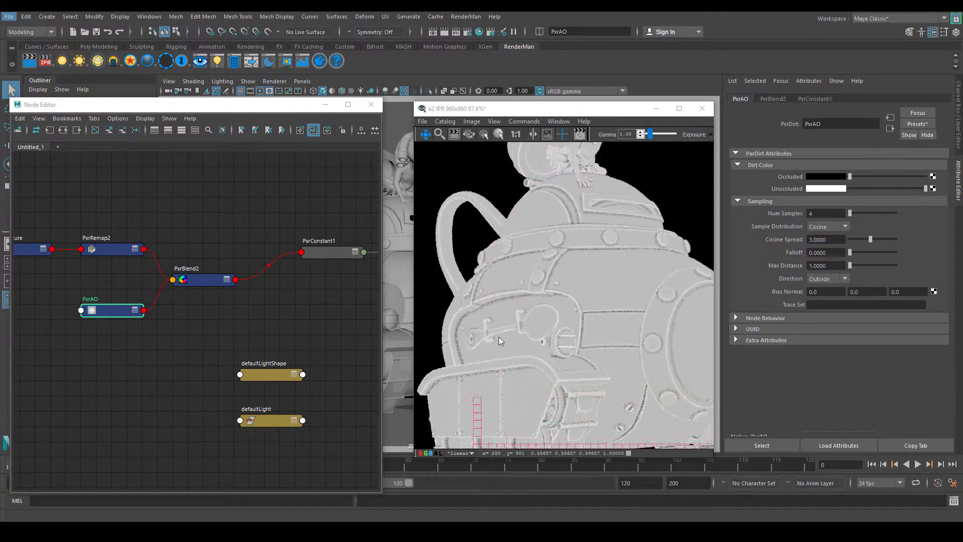
mouse_move(498, 341)
right_mouse_down("alt")
mouse_move(508, 307)
mouse_move(561, 286)
right_mouse_up("alt")
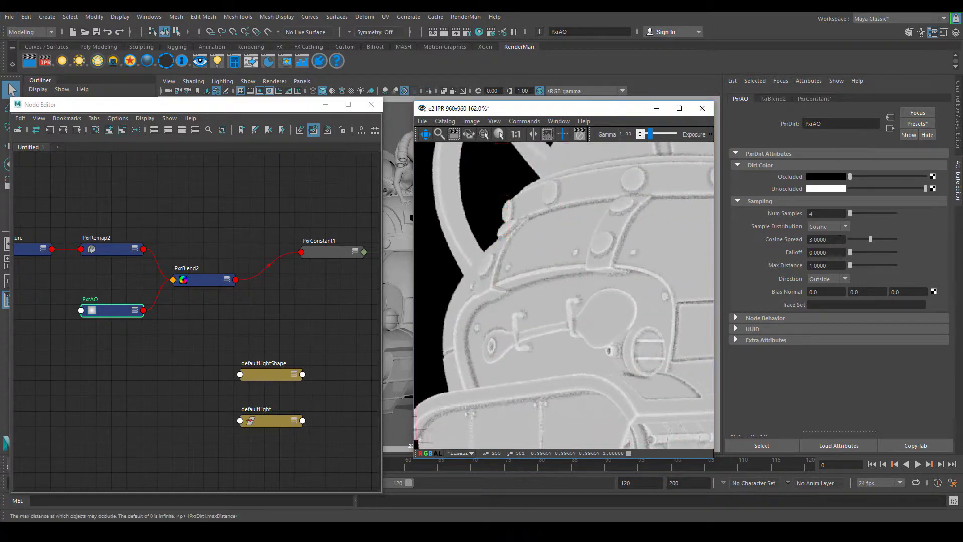
Try PxrAO Cosine Spread values 2 and 1, then return it to 3.
left_click(817, 253)
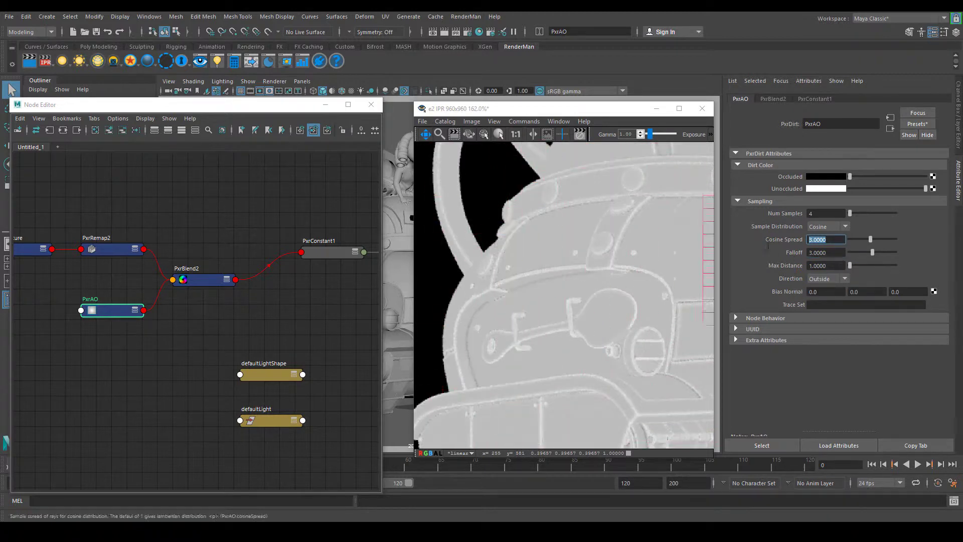
type("2")
key("Return")
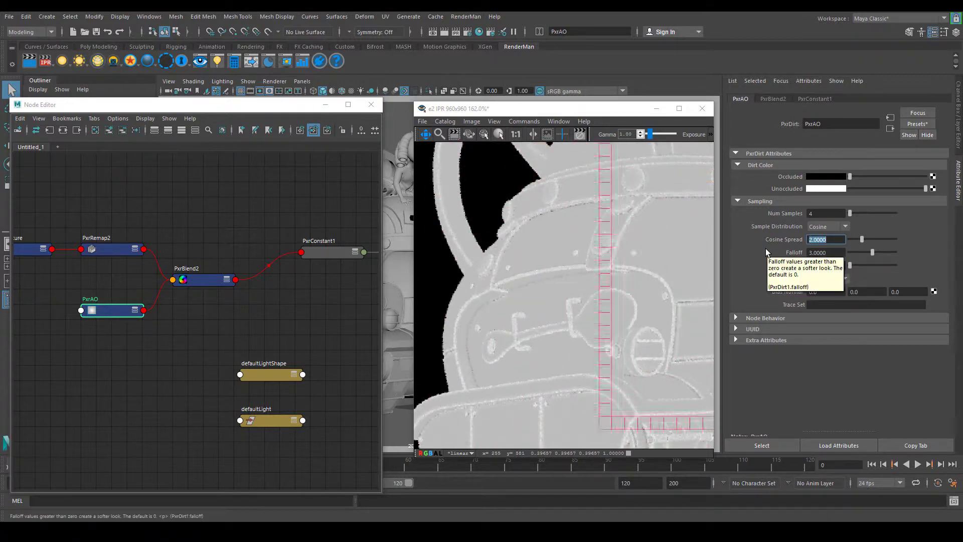
type("1")
key("Return")
type("3")
key("Return")
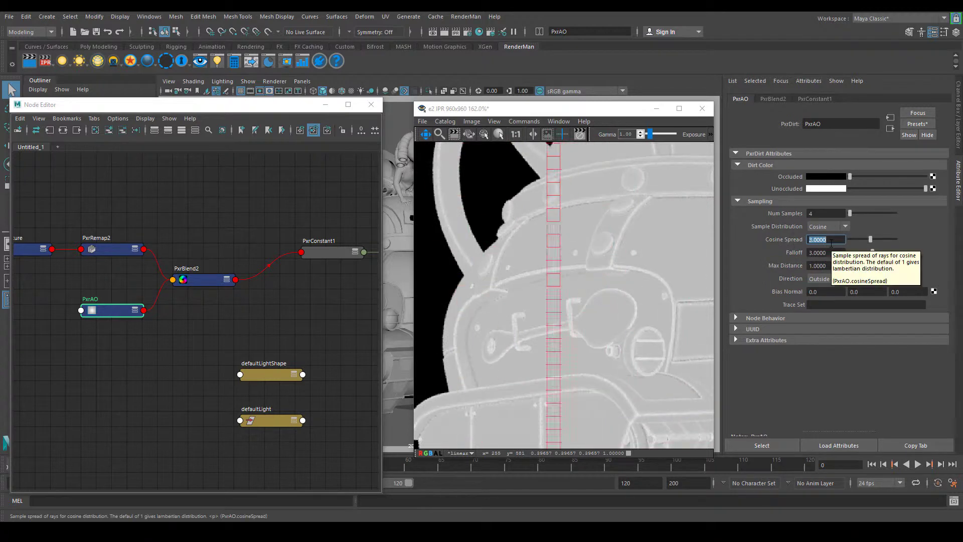
left_click(820, 266)
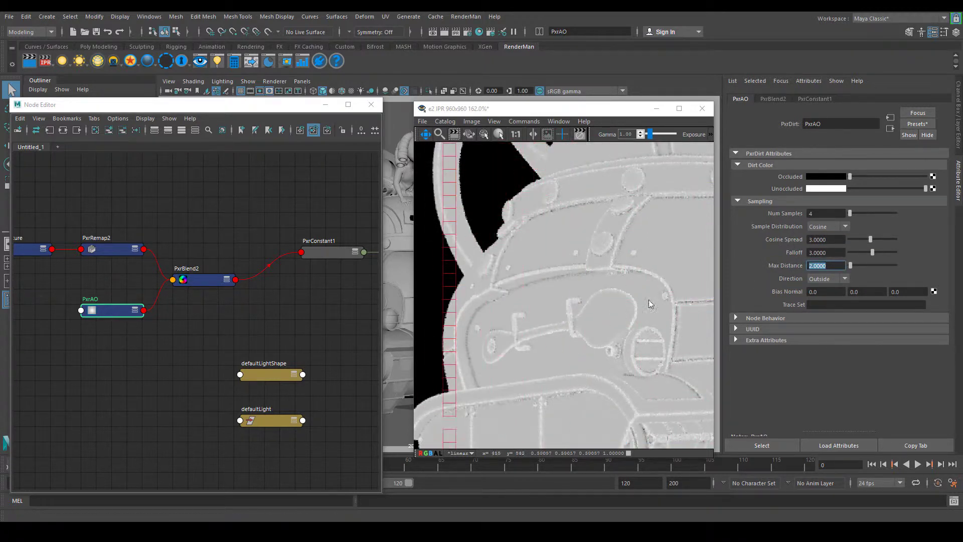
Zoom the IPR in on the teapot's surface detail, then raise PxrAO's Max Distance to 5.
scroll(637, 296, "down", 3)
scroll(561, 291, "up", 2)
scroll(562, 290, "up", 2)
scroll(568, 258, "up", 1)
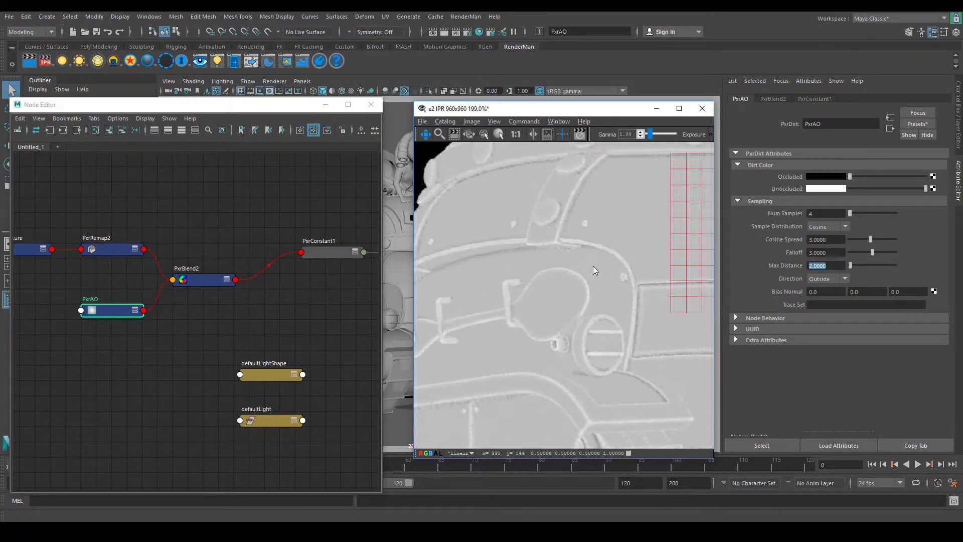
right_click(593, 266)
scroll(573, 298, "down", 3)
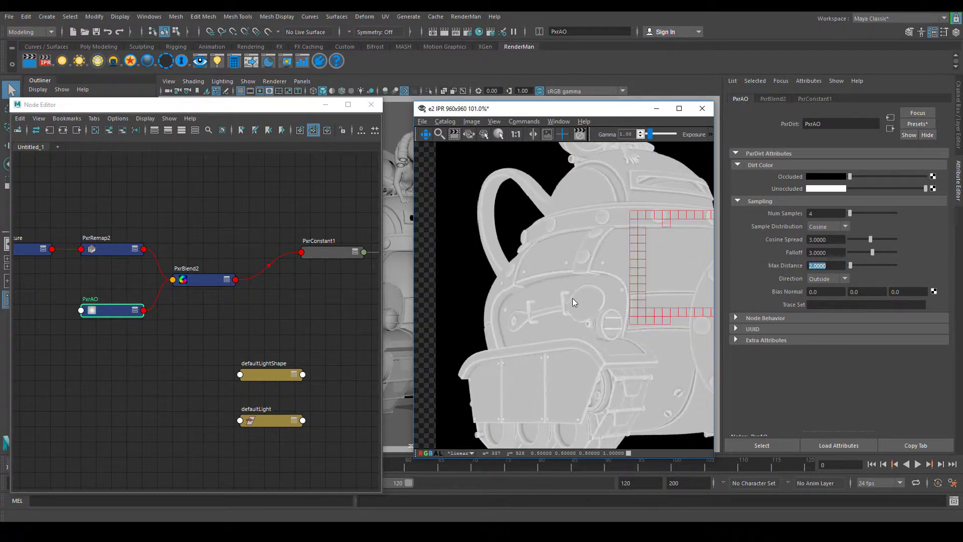
scroll(522, 304, "up", 1)
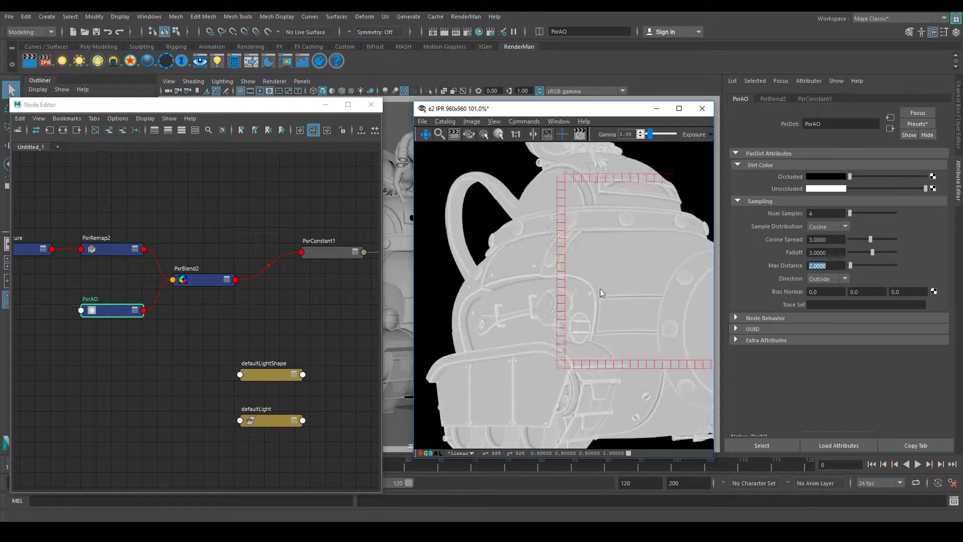
right_click(618, 286)
type("5")
key("Return")
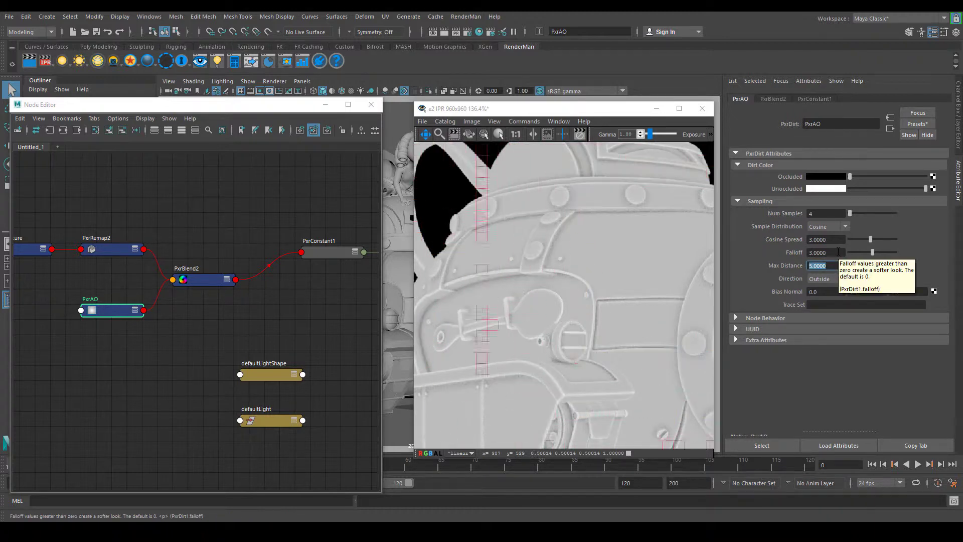
scroll(521, 276, "down", 5)
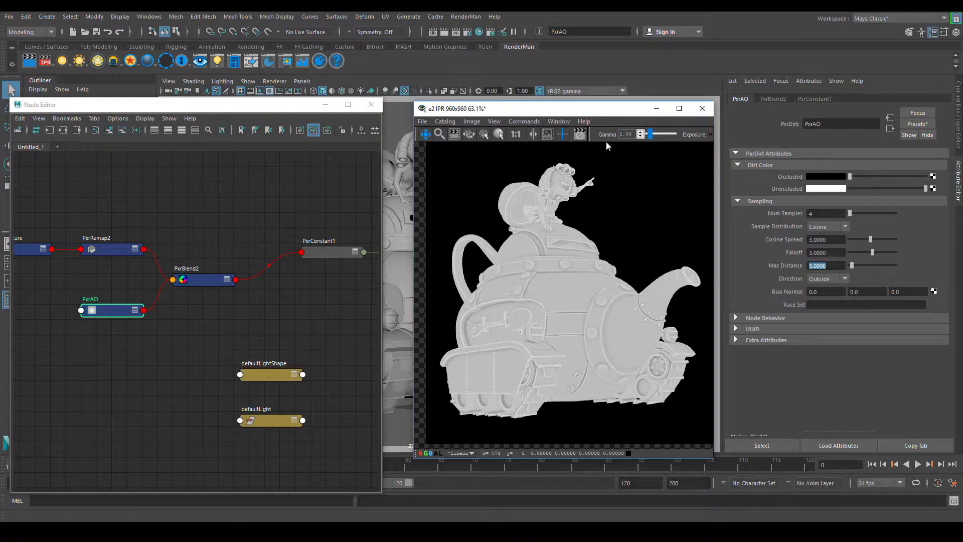
Create PxrBakeTexture1 with pxbake and insert it on the PxrBlend2–PxrConstant1 link.
middle_click_drag(217, 333, 204, 357)
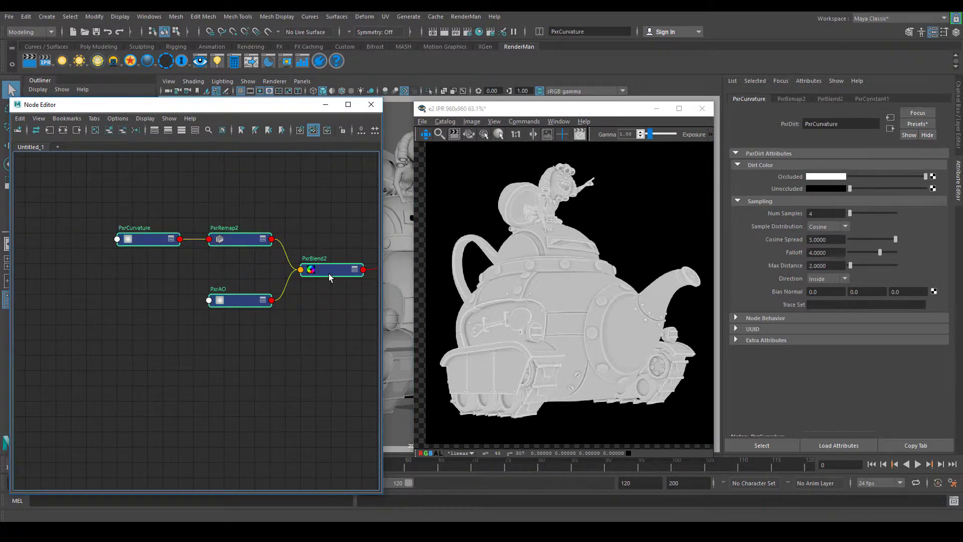
middle_click_drag(318, 212, 182, 271)
left_click(238, 343)
key("Tab")
type("px")
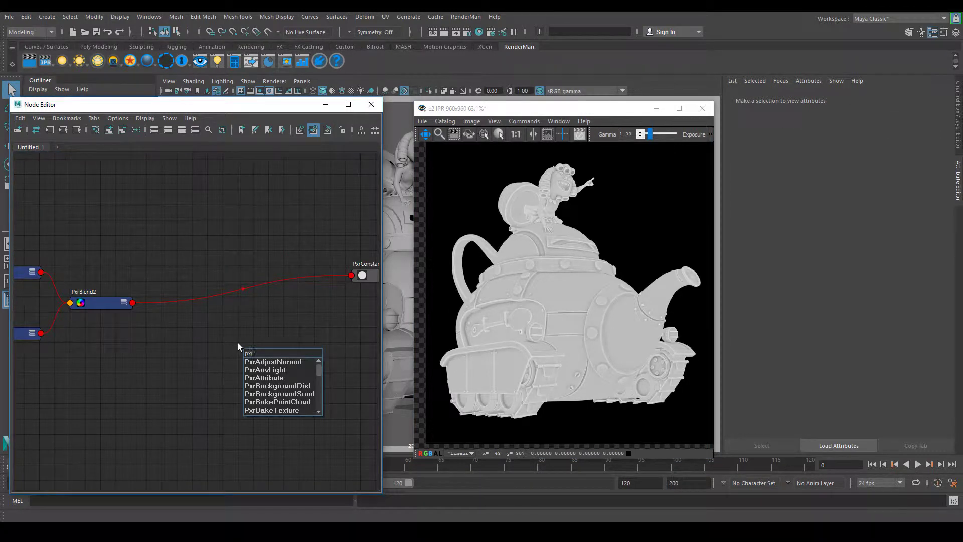
type("bake")
key("Return")
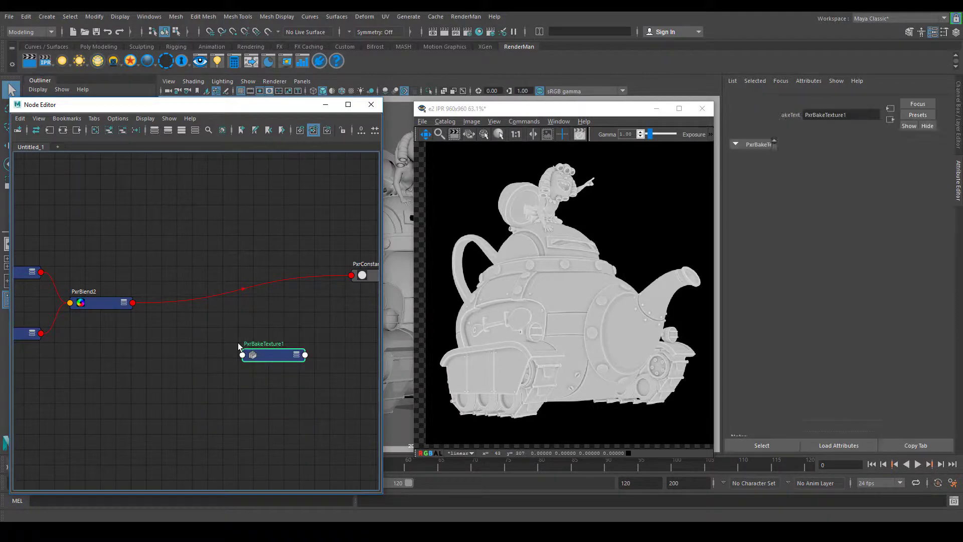
left_click_drag(269, 356, 225, 313)
left_click(310, 289)
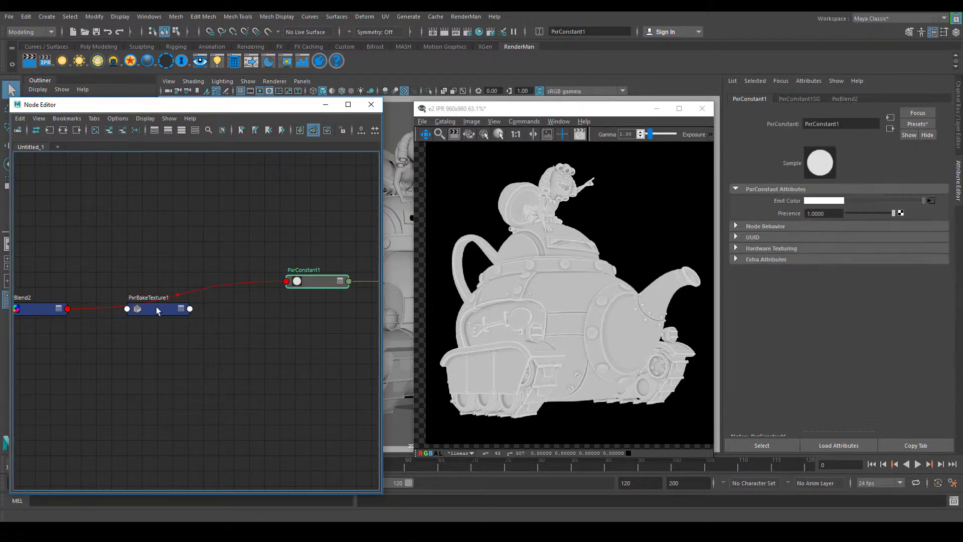
key("ctrl+z")
key("ctrl+z")
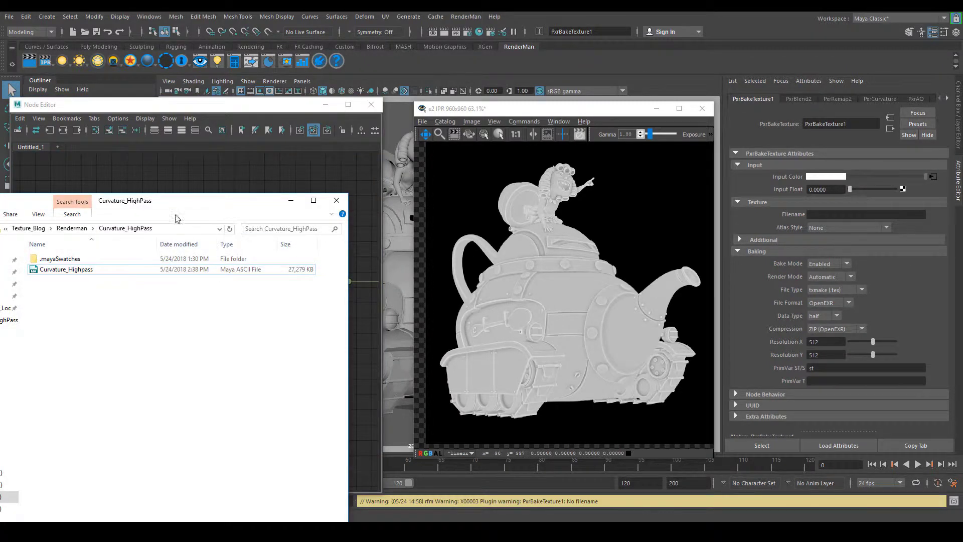
Set PxrBakeTexture1's Filename to the Curvature_HighPass folder path plus \Curvature_Highpass._MAPID_.exr.
left_click(358, 212)
key("ctrl+c")
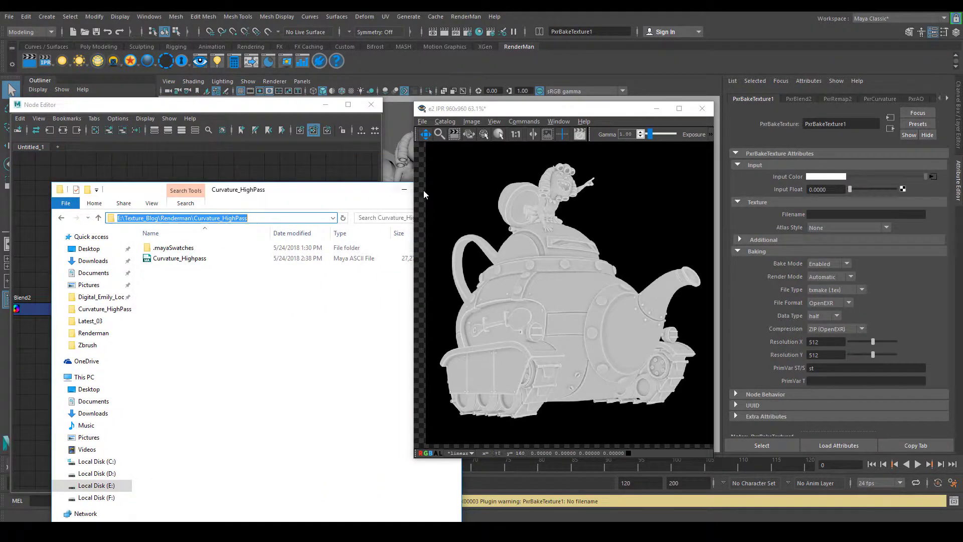
left_click(858, 215)
key("ctrl+v")
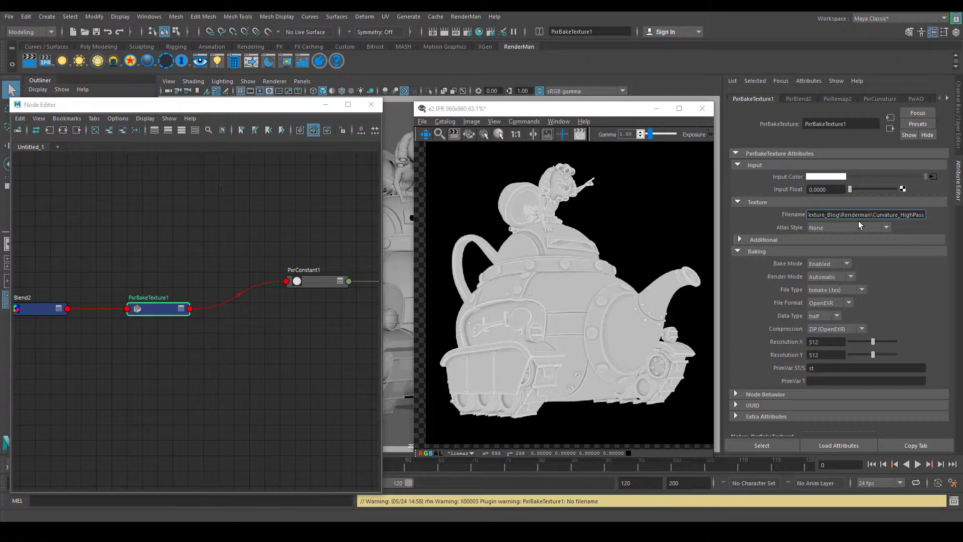
type("\\")
type("Curvat")
type("ure_Hi")
type("ghpass.")
type("_MAP")
type("ID_")
type(".exr")
key("Return")
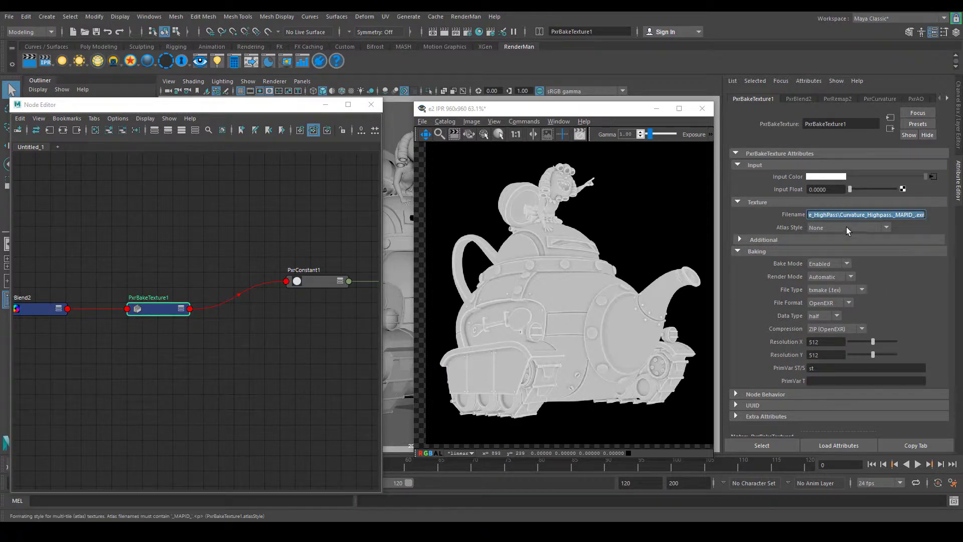
Set Atlas Style to UDIM (Mari) and bake resolution to 2048×2048, then select PxrConstant1.
left_click(846, 227)
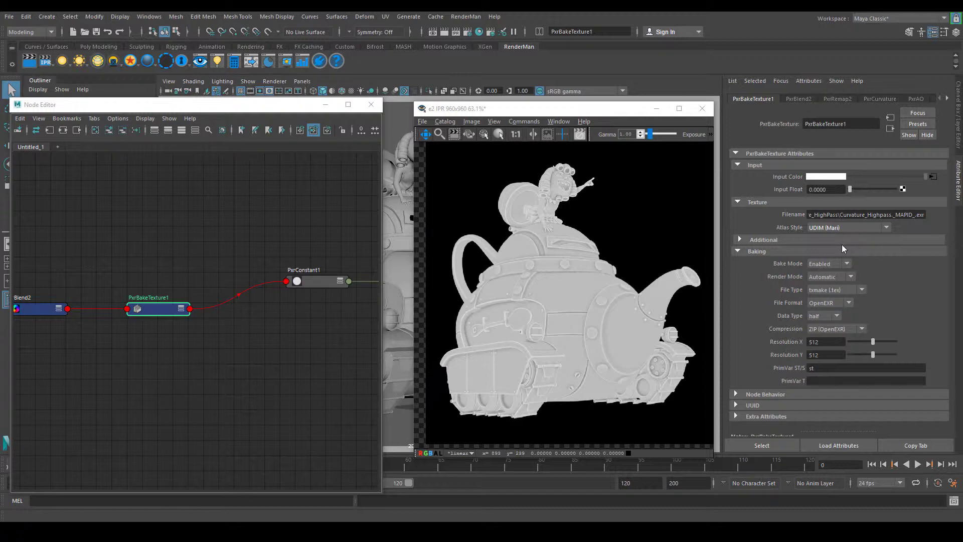
left_click(823, 341)
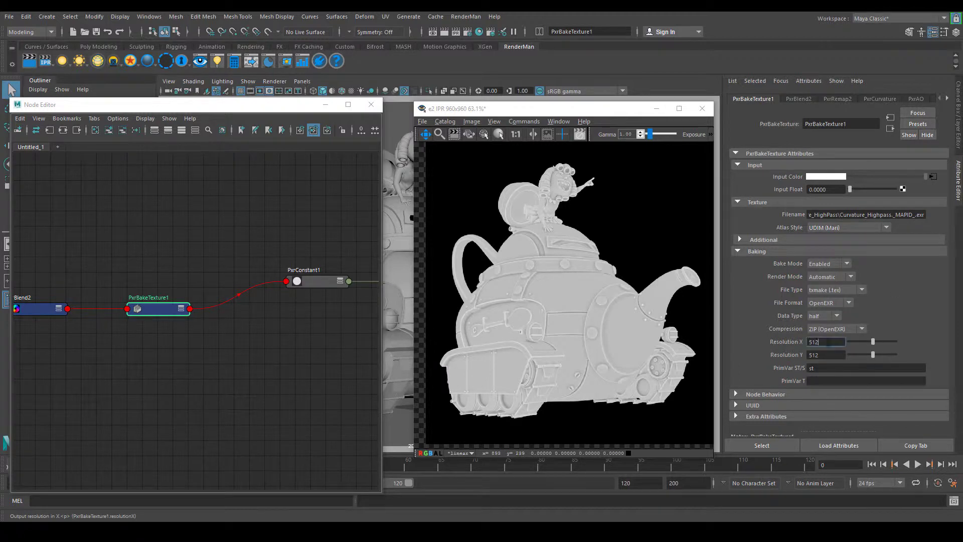
type("2048")
key("Tab")
type("2")
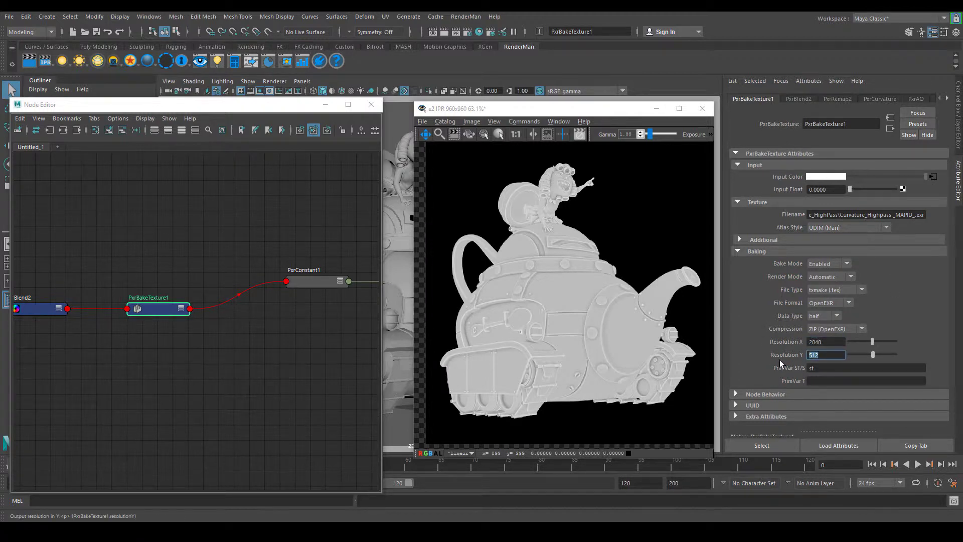
type("048")
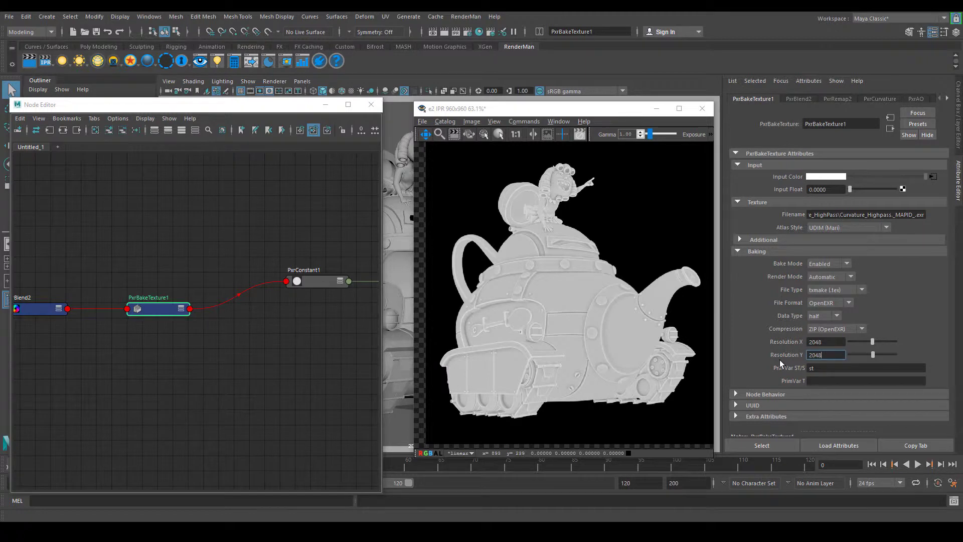
key("Return")
middle_click_drag(340, 321, 275, 326, "alt")
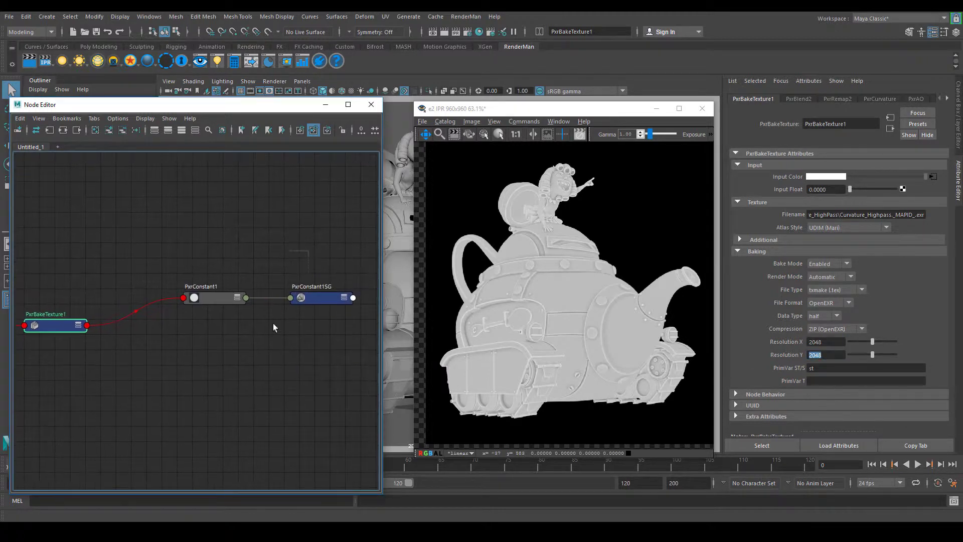
left_click(223, 326)
left_click(96, 31)
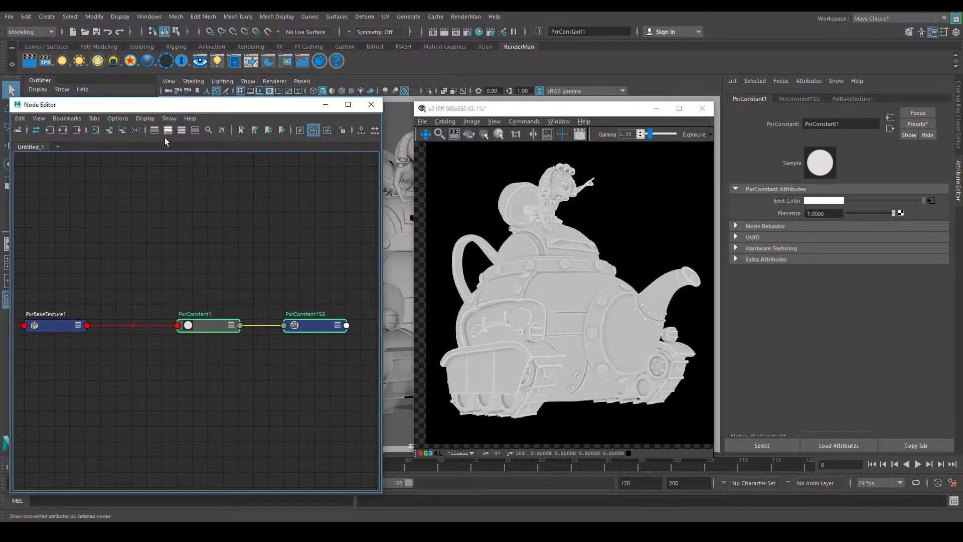
Save the scene as Curvature_Highpass2.
left_click(779, 126)
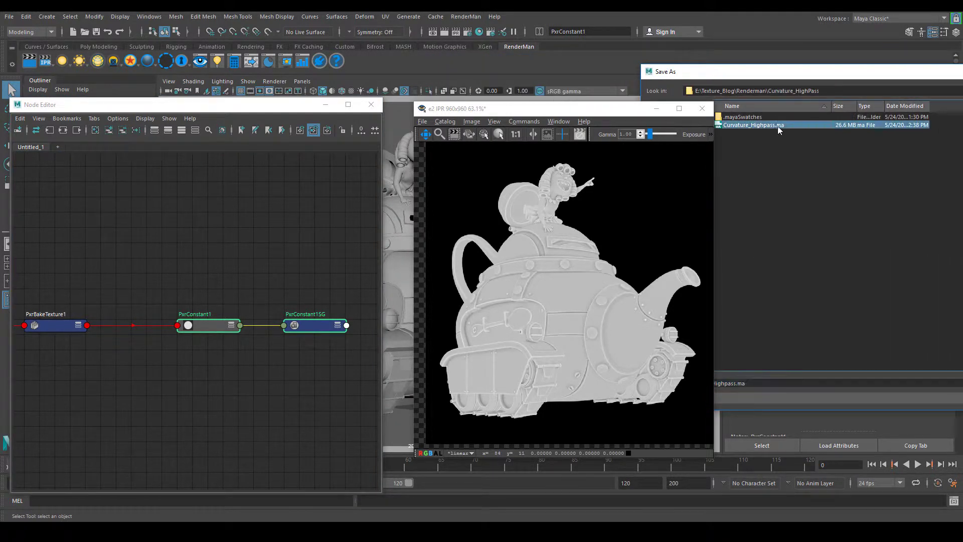
type("Curvature_Highpass2")
key("Return")
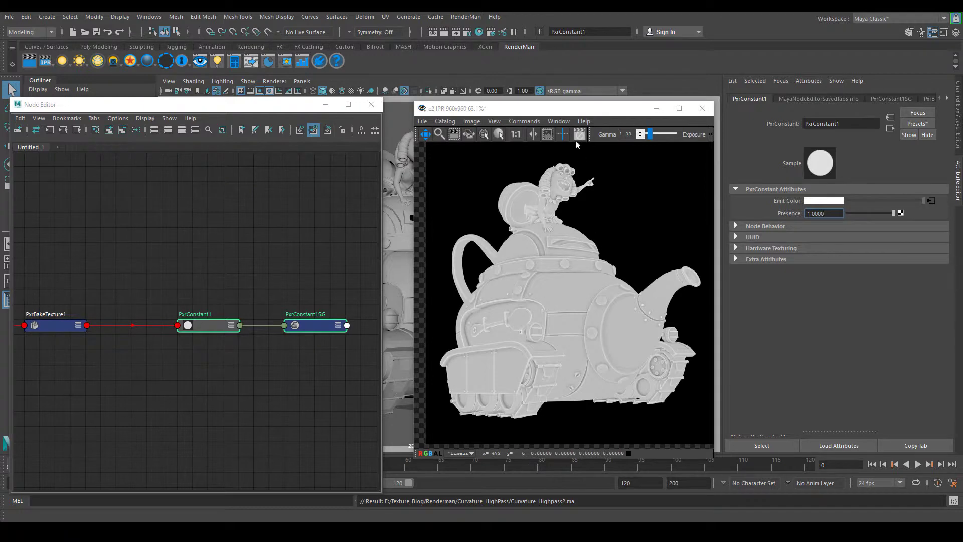
Select the teapot and launch a RenderMan batch bake render, watching it in LocalQueue.
left_click_drag(584, 112, 606, 110)
left_click(408, 201)
left_click(466, 16)
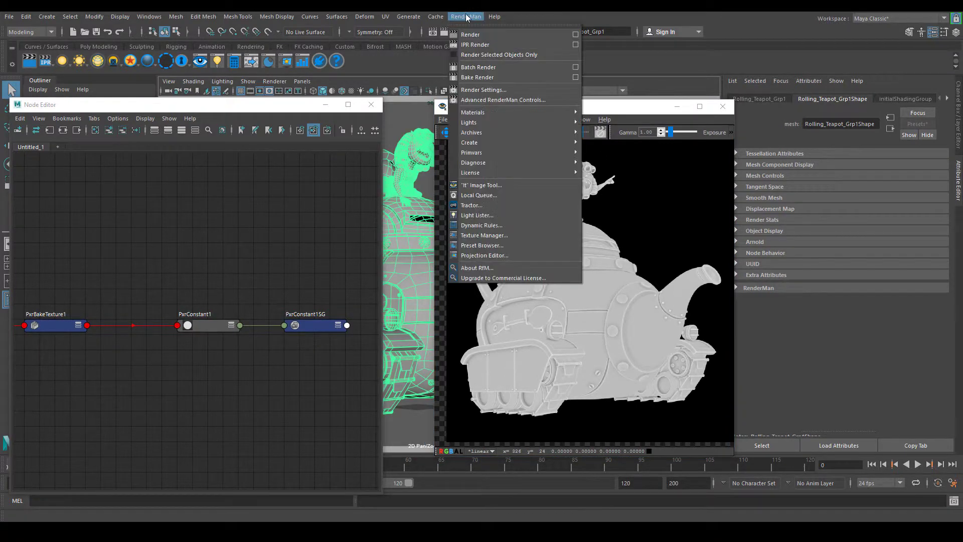
left_click(477, 70)
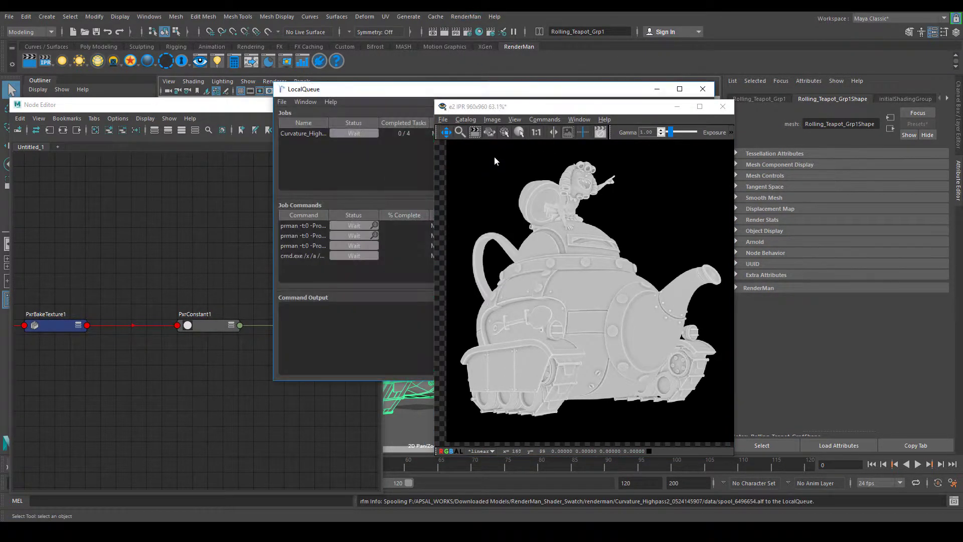
left_click_drag(432, 92, 175, 103)
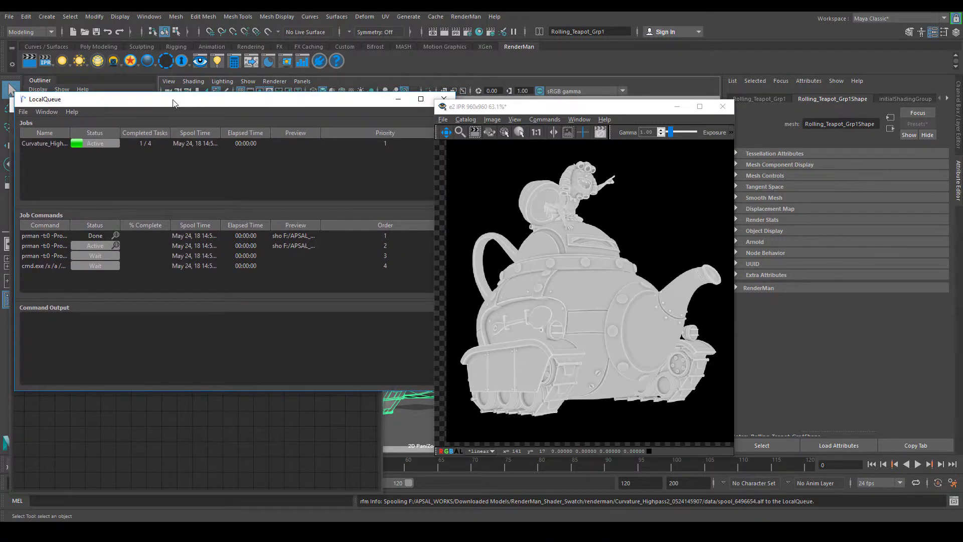